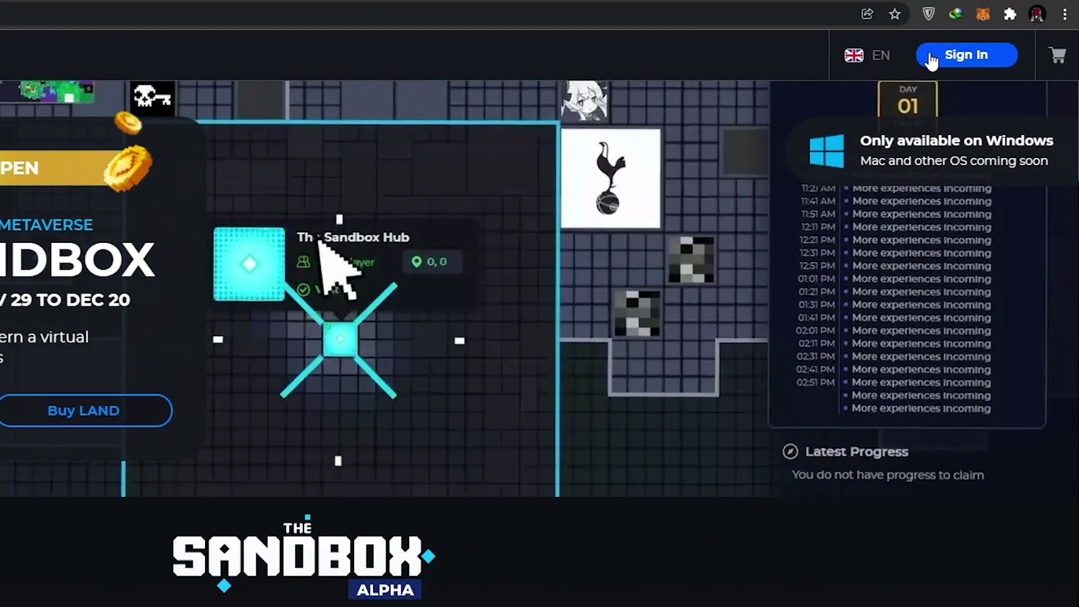
Step: Use the top-bar Sign In button to bring up the 'Log in or Create an account' dialog
click(931, 60)
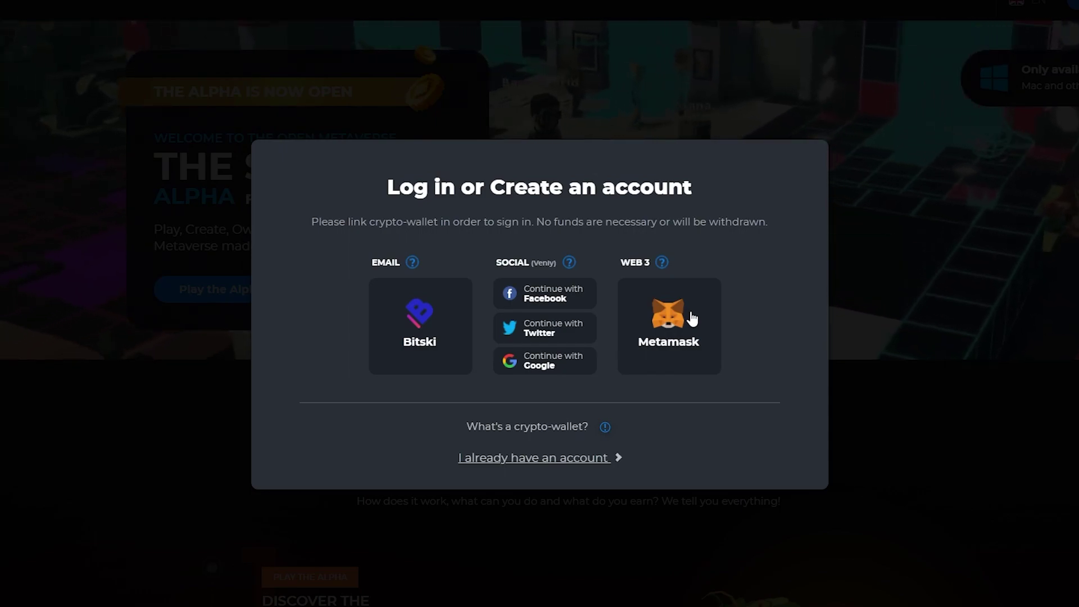
Step: Log in with MetaMask: connect the ticked wallet account and sign the verification request
click(693, 319)
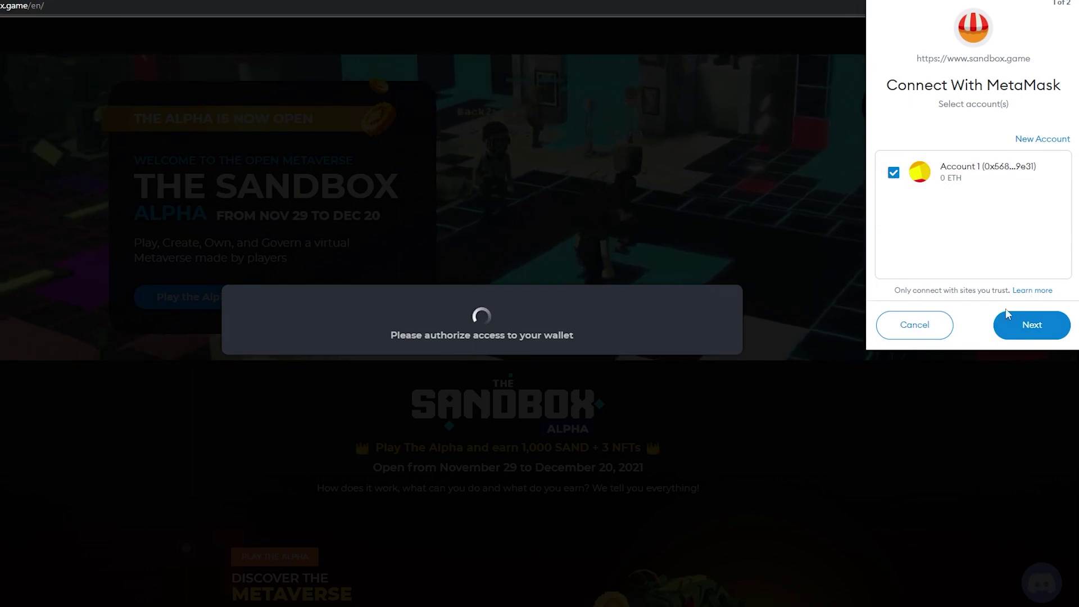
click(1036, 326)
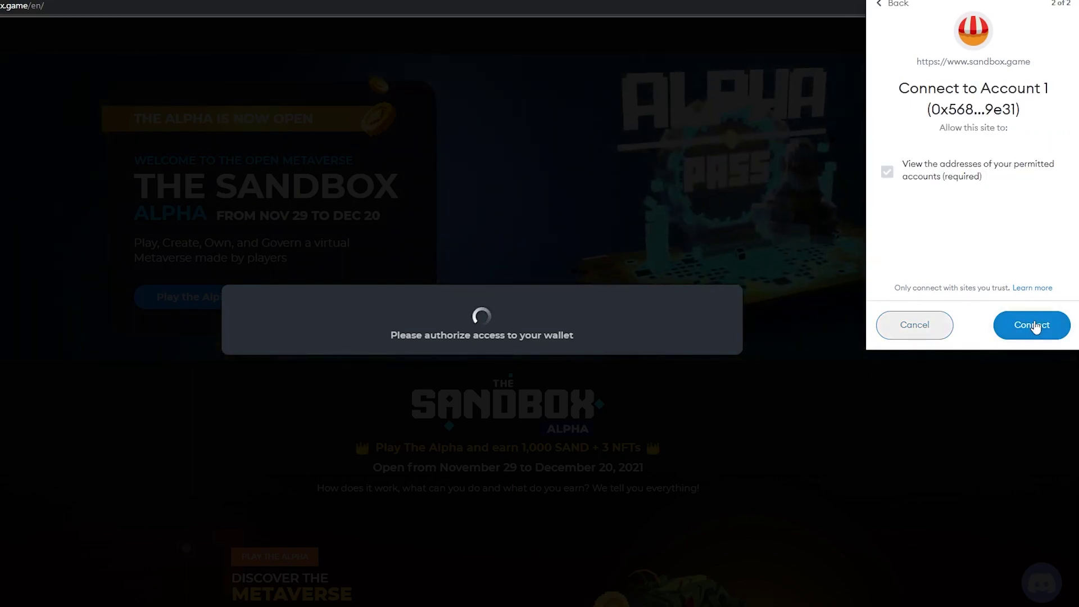
click(1032, 326)
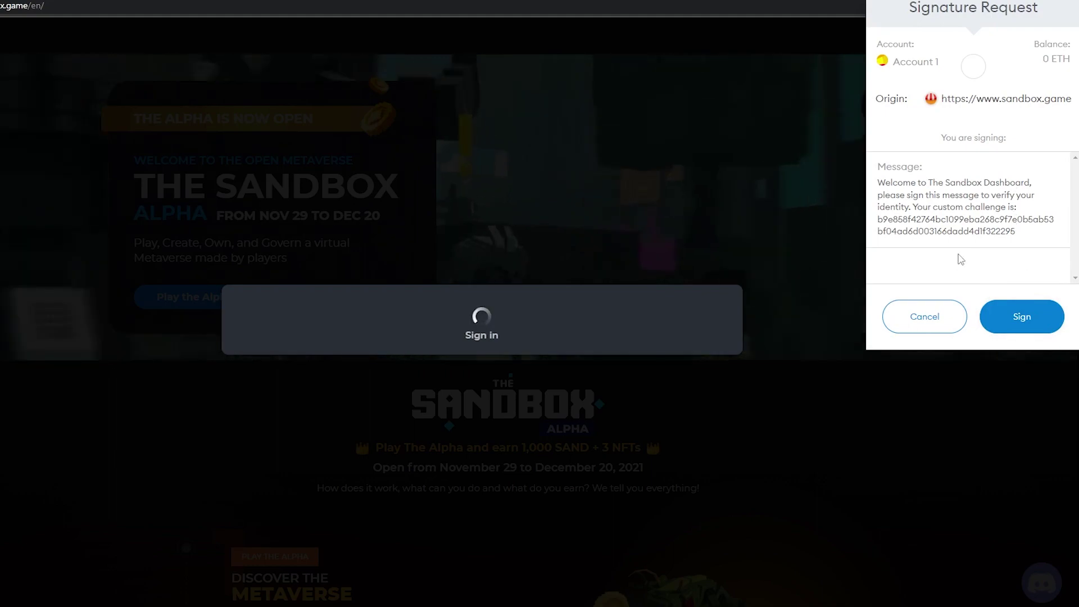
click(1033, 315)
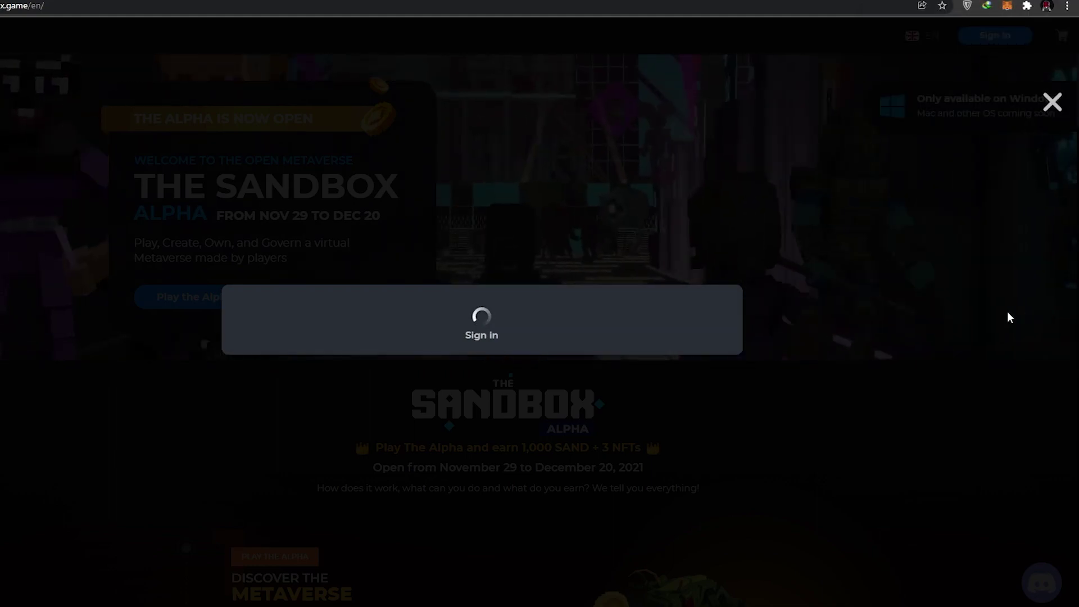
Step: Scroll the signed-in home page down and back up to the Alpha hero banner
scroll(577, 322, down, 2)
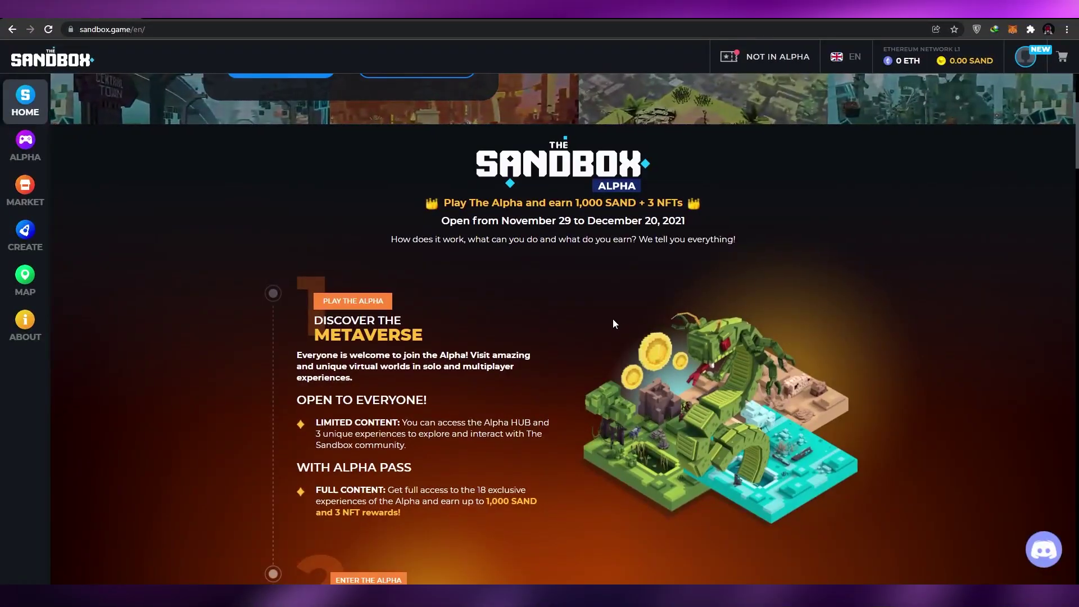
scroll(562, 452, down, 5)
scroll(525, 458, up, 5)
scroll(571, 332, up, 4)
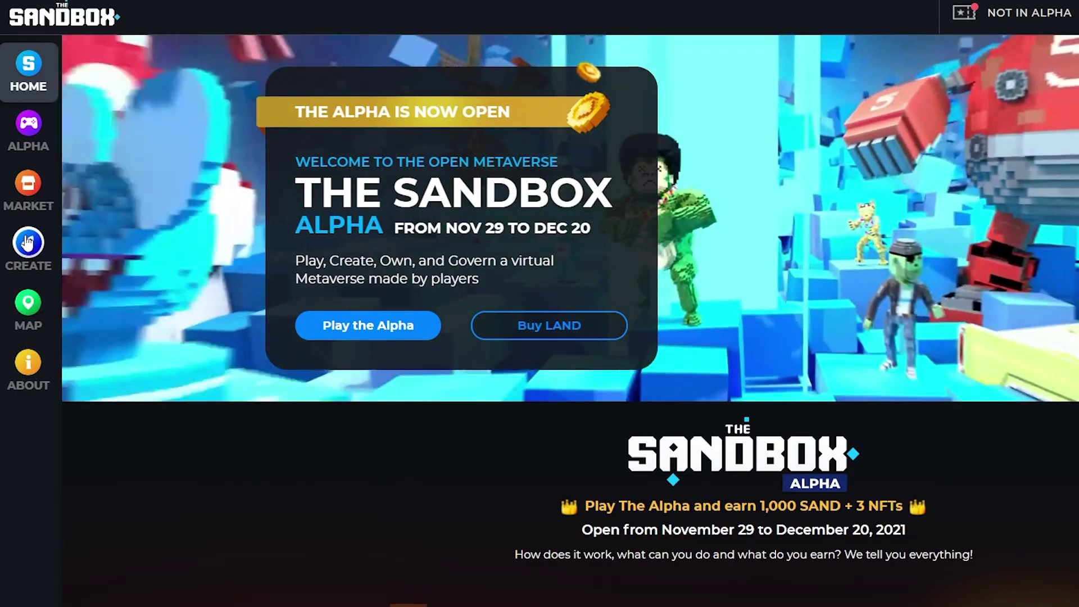
Step: Open Game Maker under CREATE and scroll to its requirements and changelog, then back up
click(27, 242)
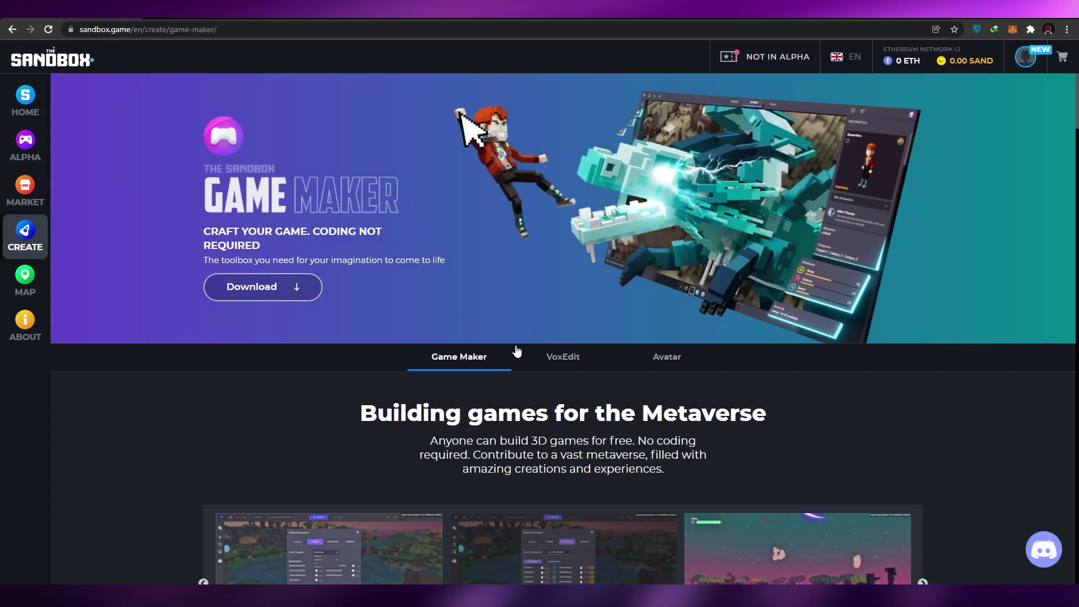
scroll(517, 351, down, 2)
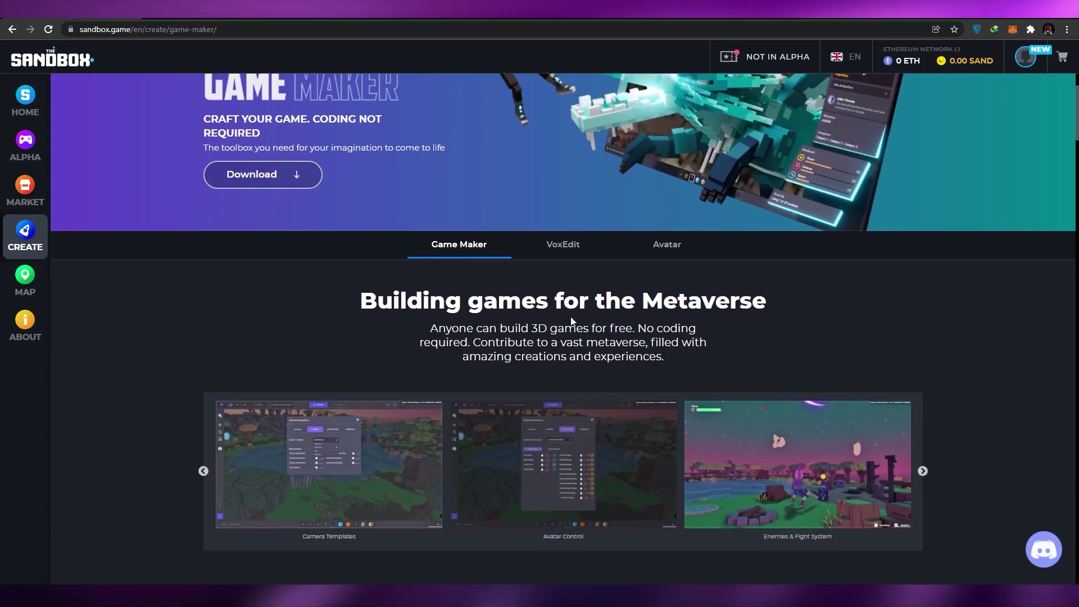
scroll(327, 348, down, 3)
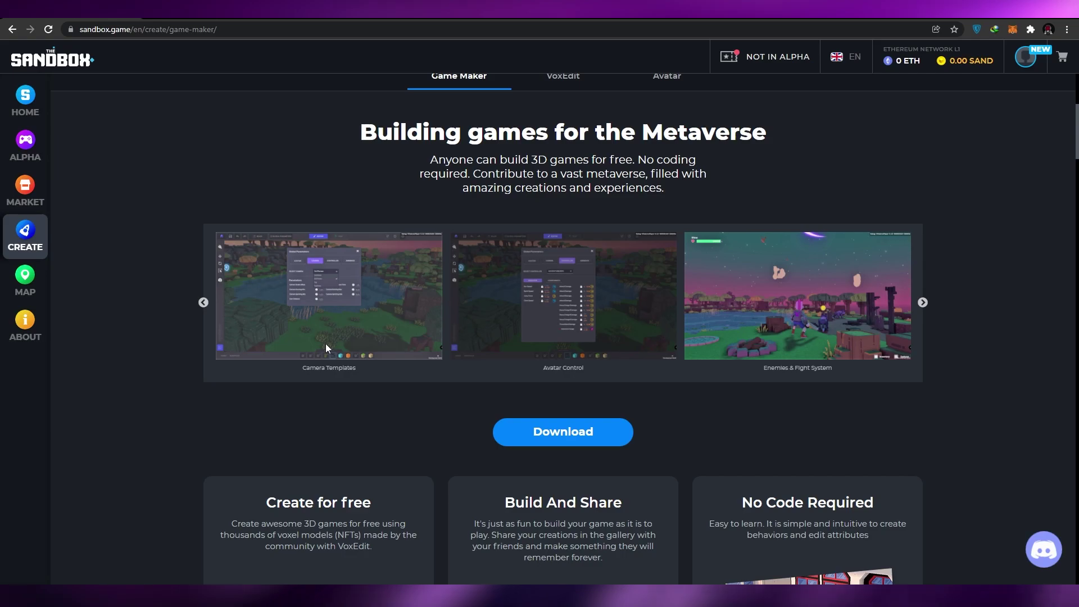
scroll(326, 344, down, 1)
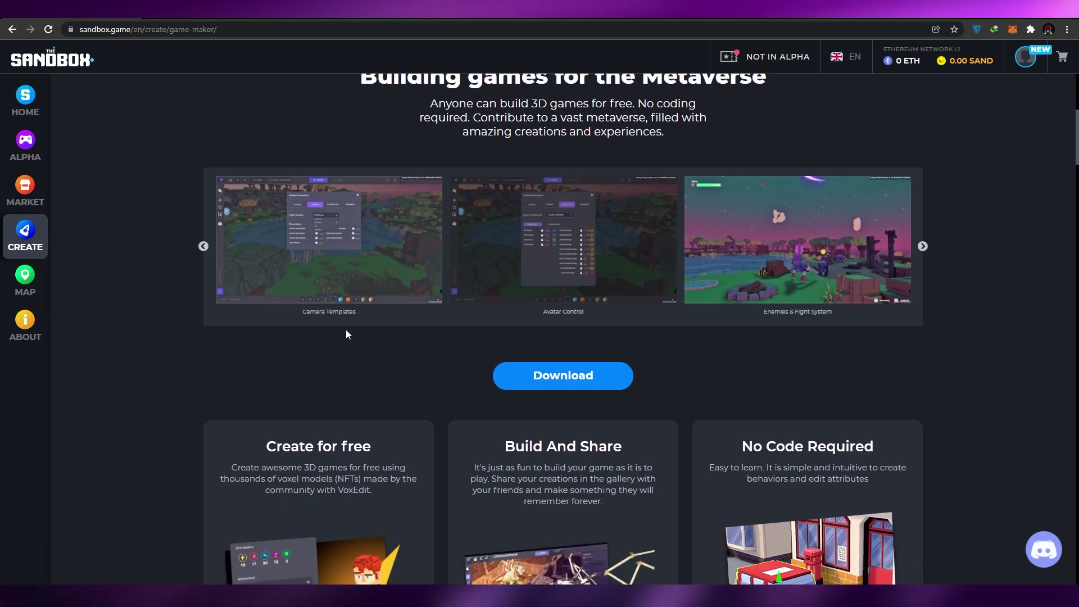
scroll(349, 330, down, 3)
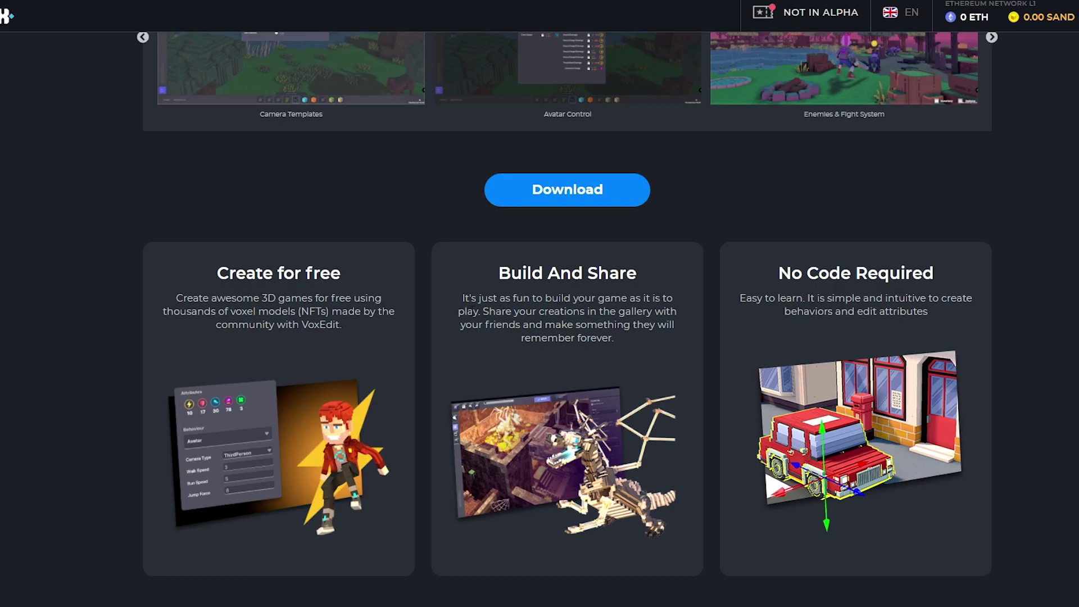
scroll(800, 342, down, 4)
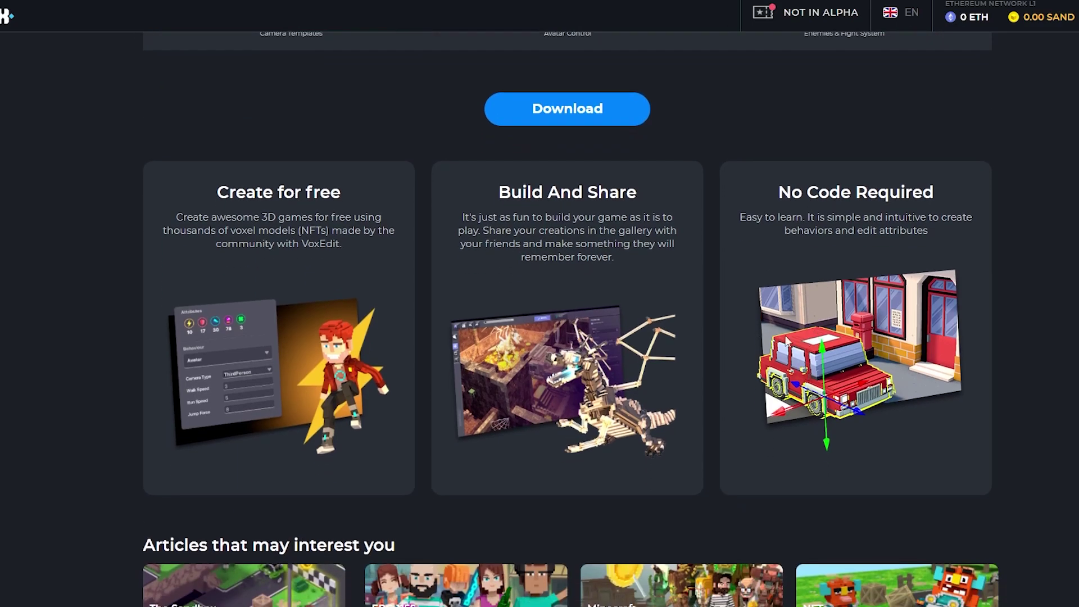
scroll(791, 324, down, 6)
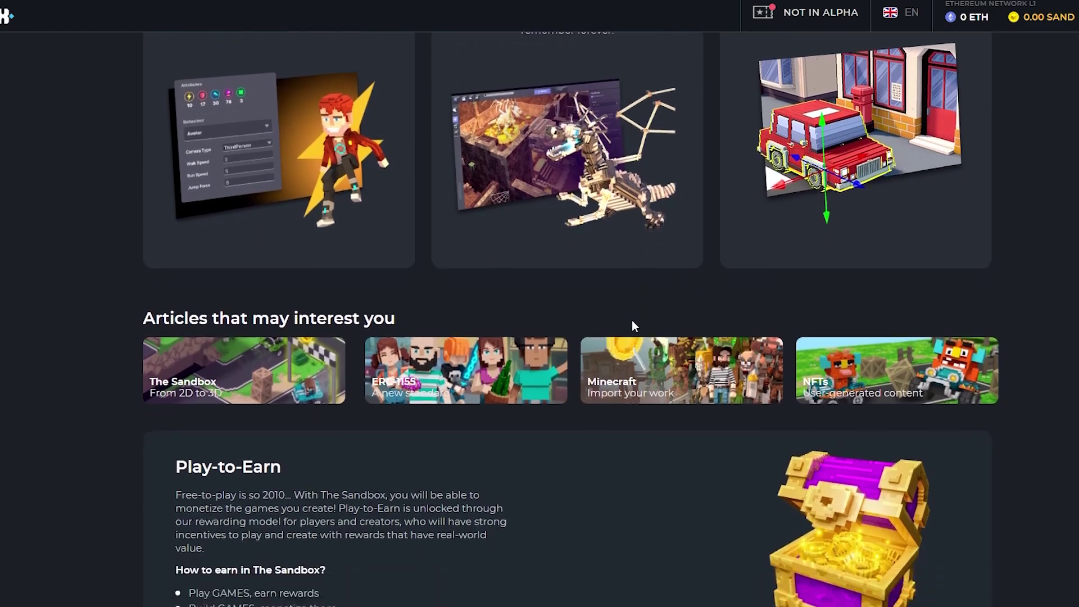
scroll(620, 325, down, 8)
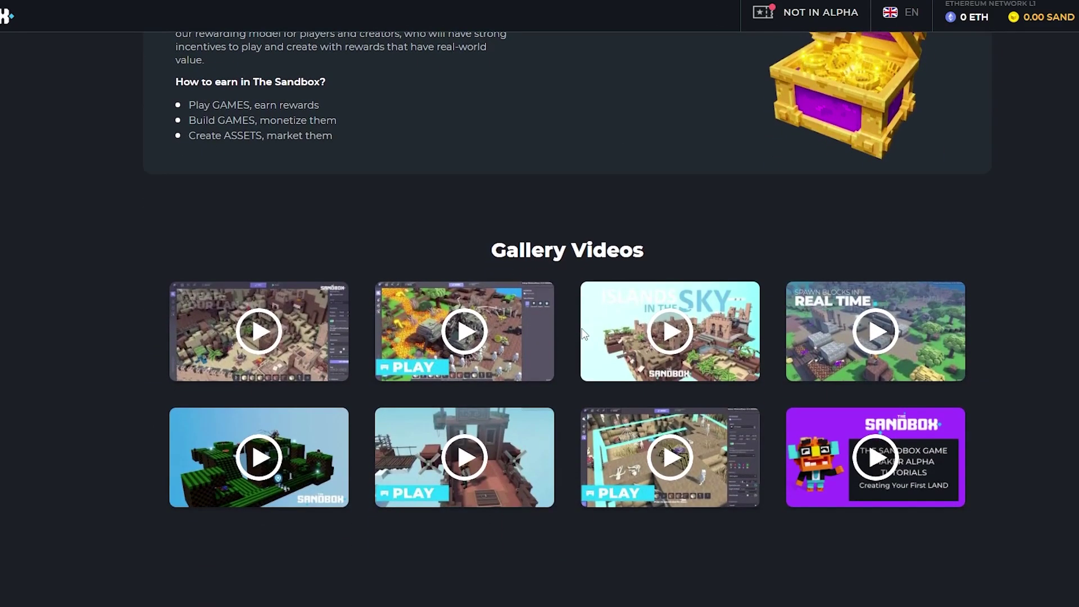
scroll(582, 298, down, 12)
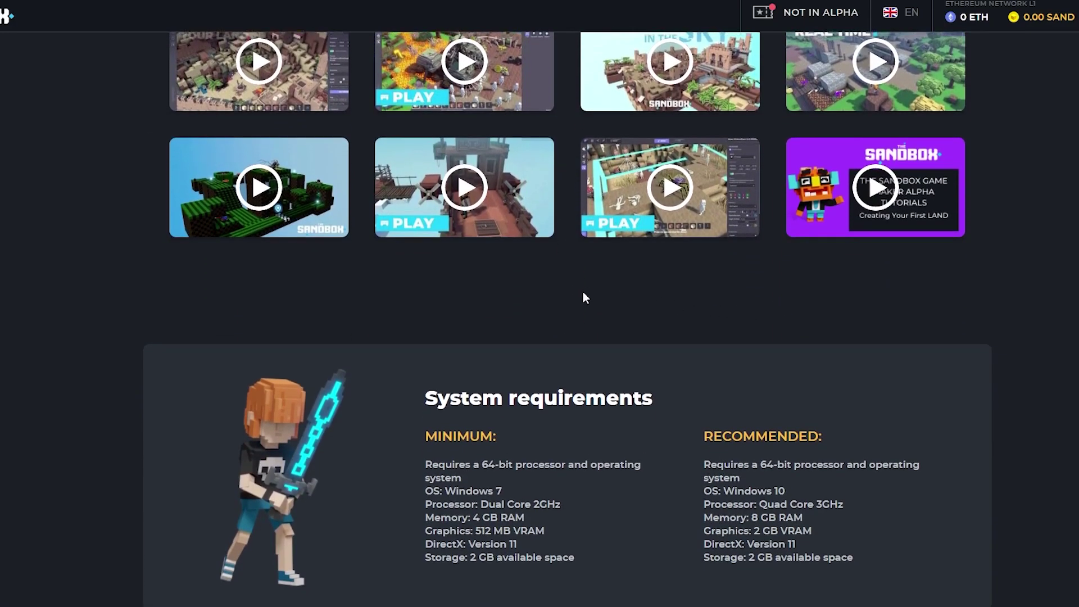
scroll(581, 397, down, 9)
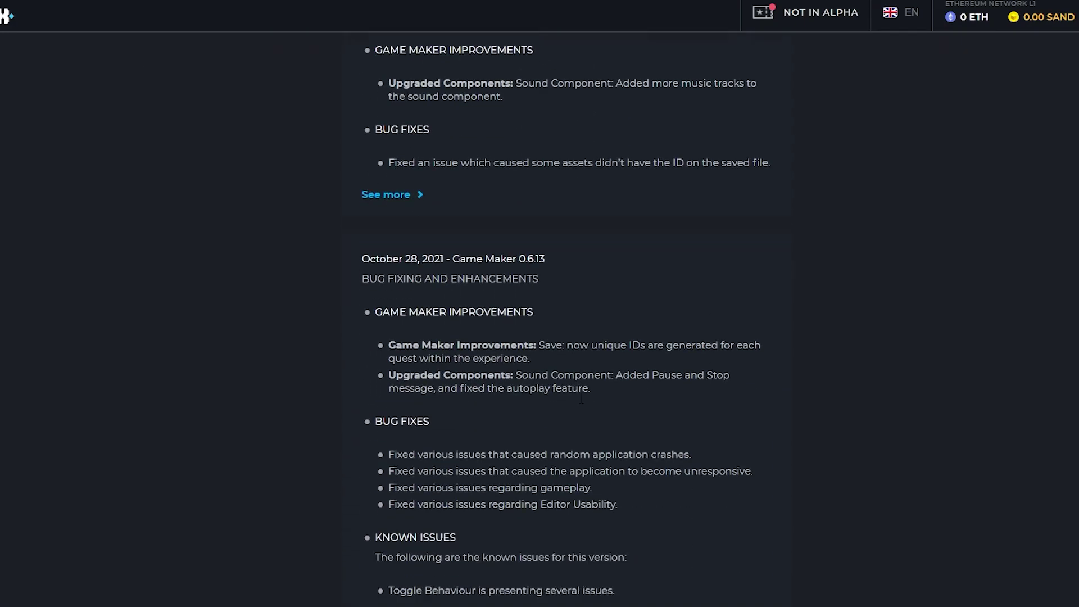
scroll(584, 397, up, 6)
scroll(587, 396, up, 20)
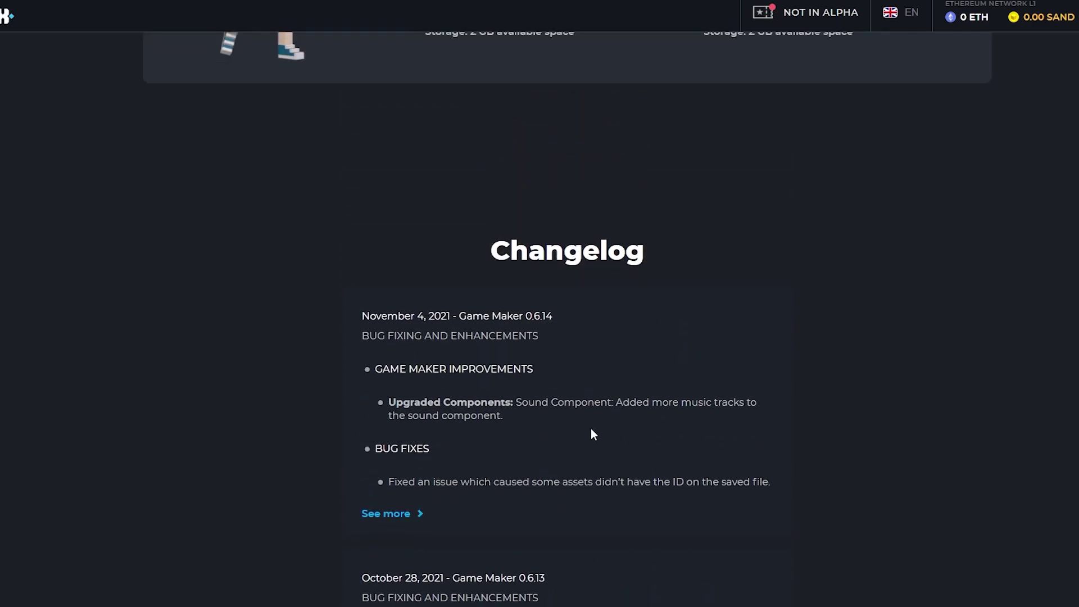
scroll(612, 421, up, 19)
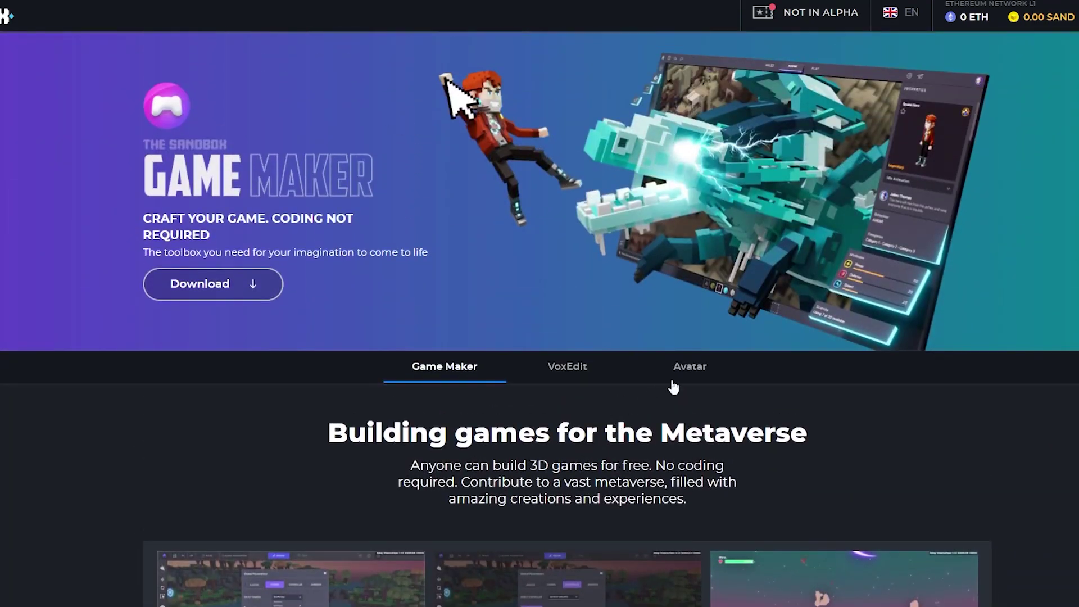
Step: Show the VoxEdit information on the Avatar page and scroll through it
click(579, 375)
scroll(563, 380, down, 2)
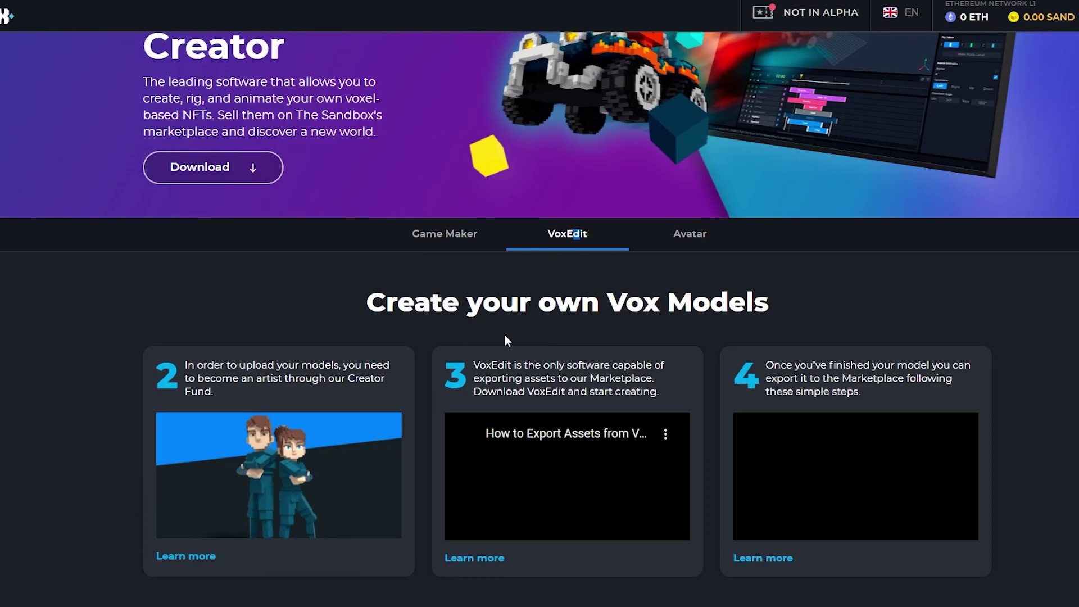
scroll(595, 360, down, 2)
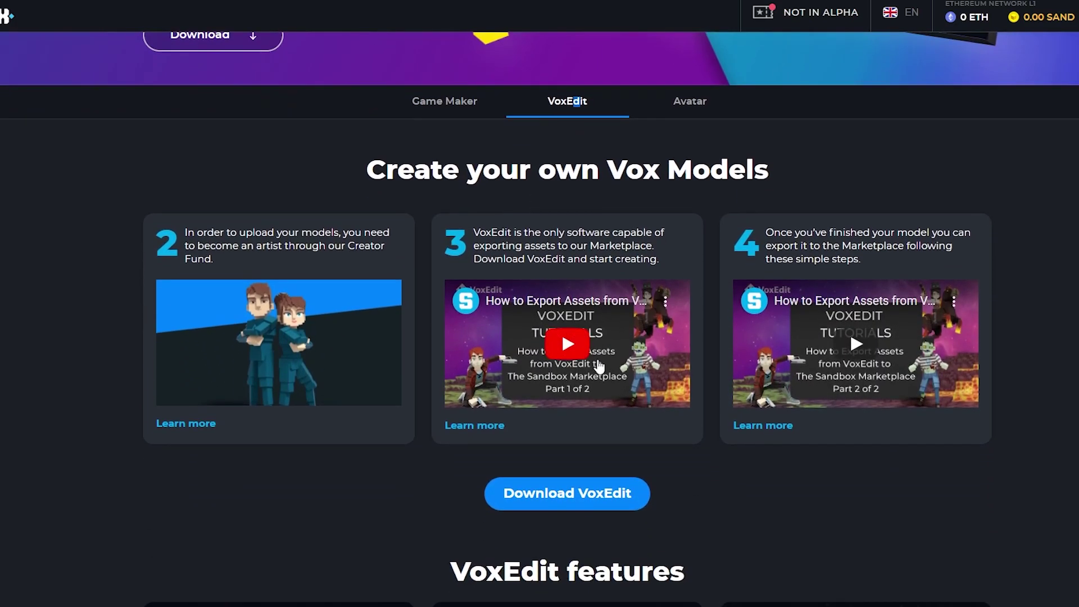
scroll(596, 365, up, 2)
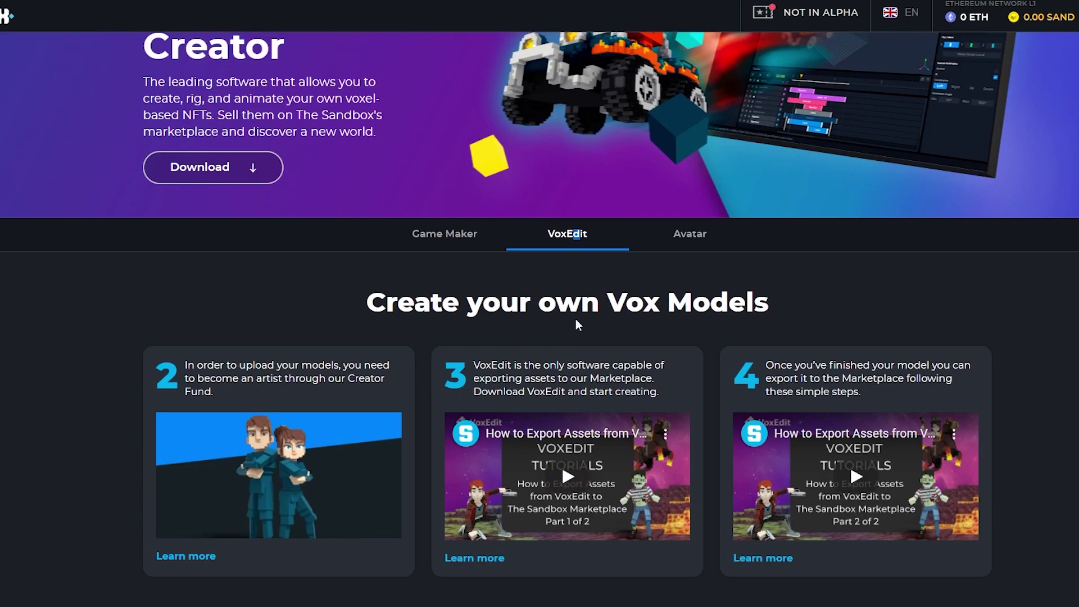
Step: Show the Avatar creator information and scroll down to the 'Select an avatar' section
click(694, 235)
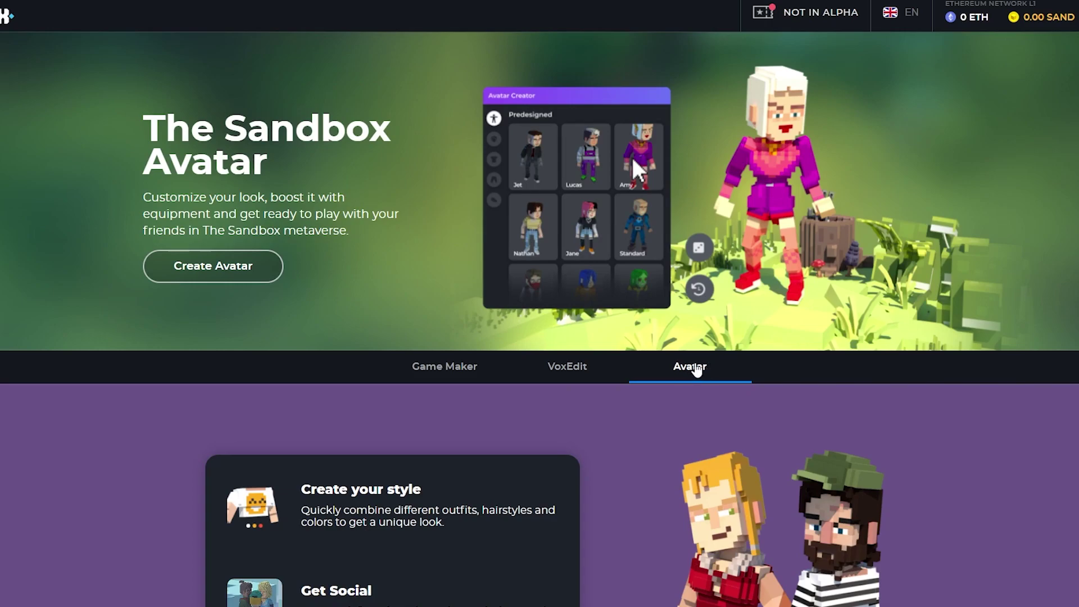
scroll(674, 368, down, 2)
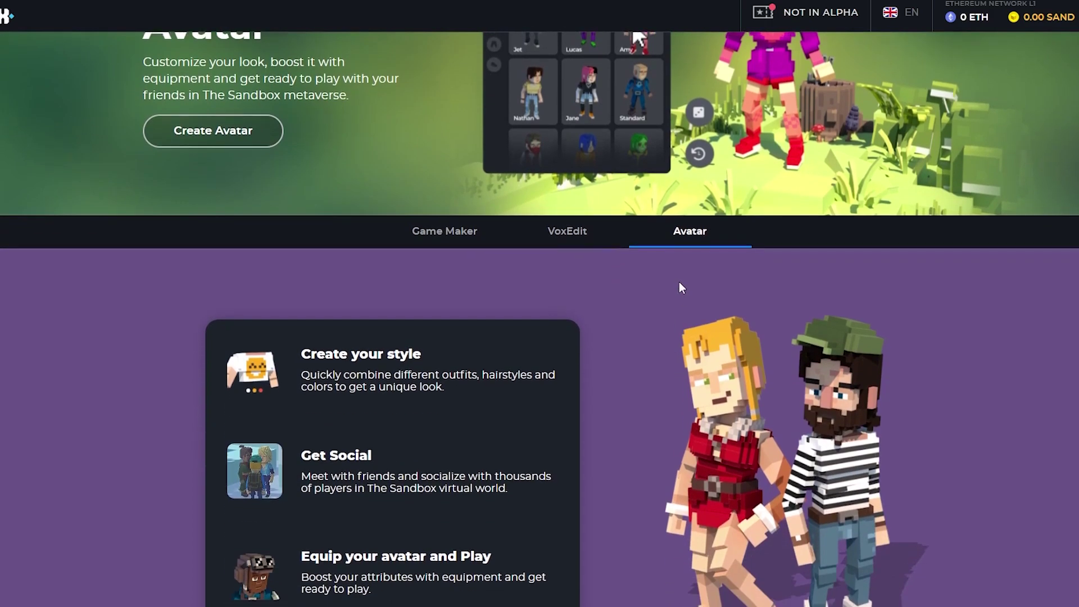
scroll(640, 286, down, 1)
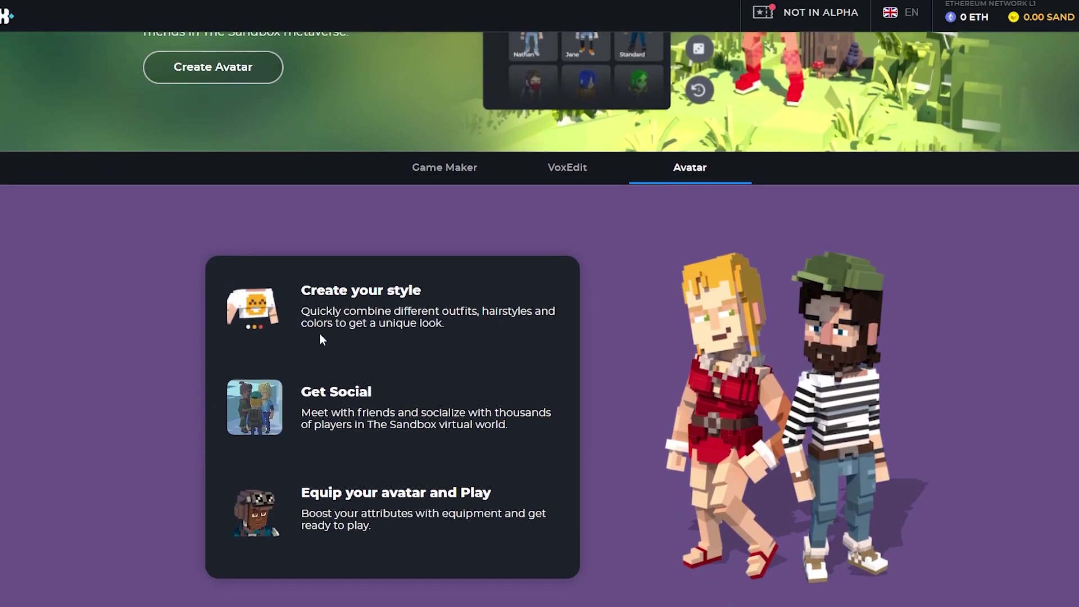
scroll(539, 337, down, 1)
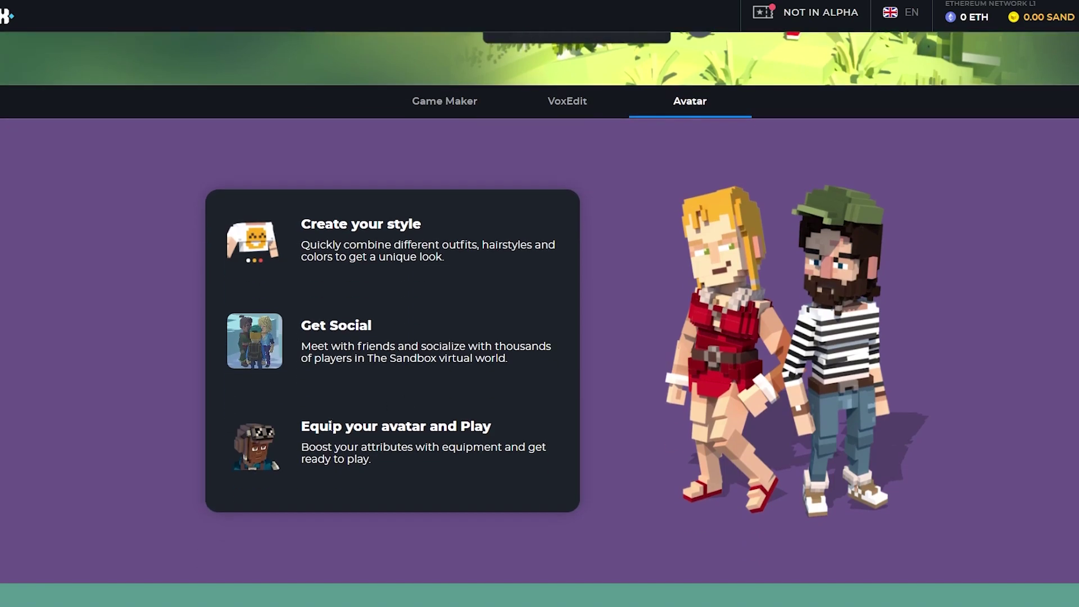
scroll(605, 432, down, 6)
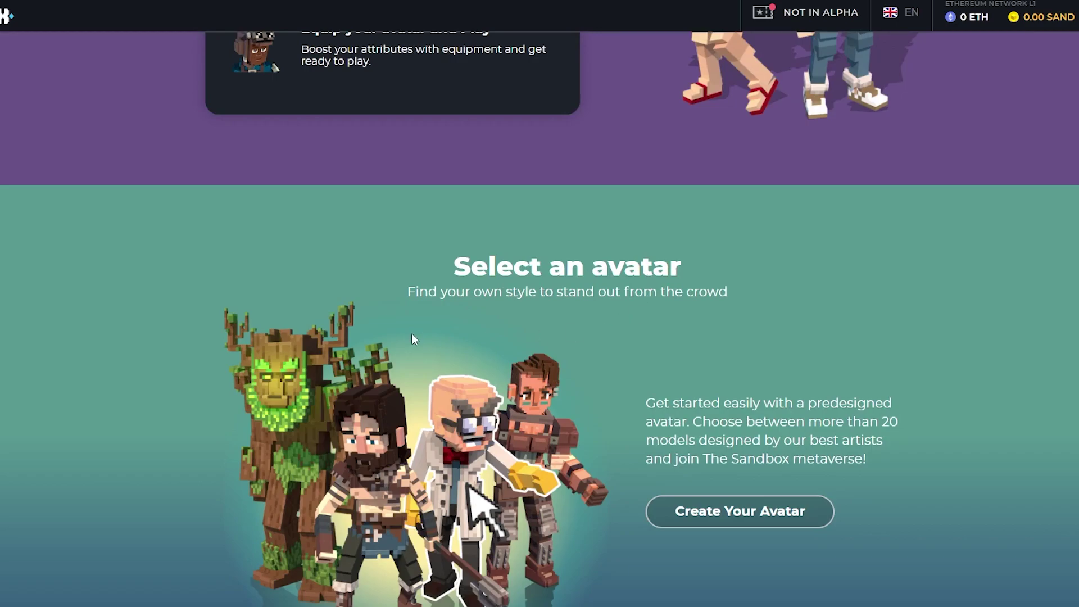
scroll(680, 403, down, 2)
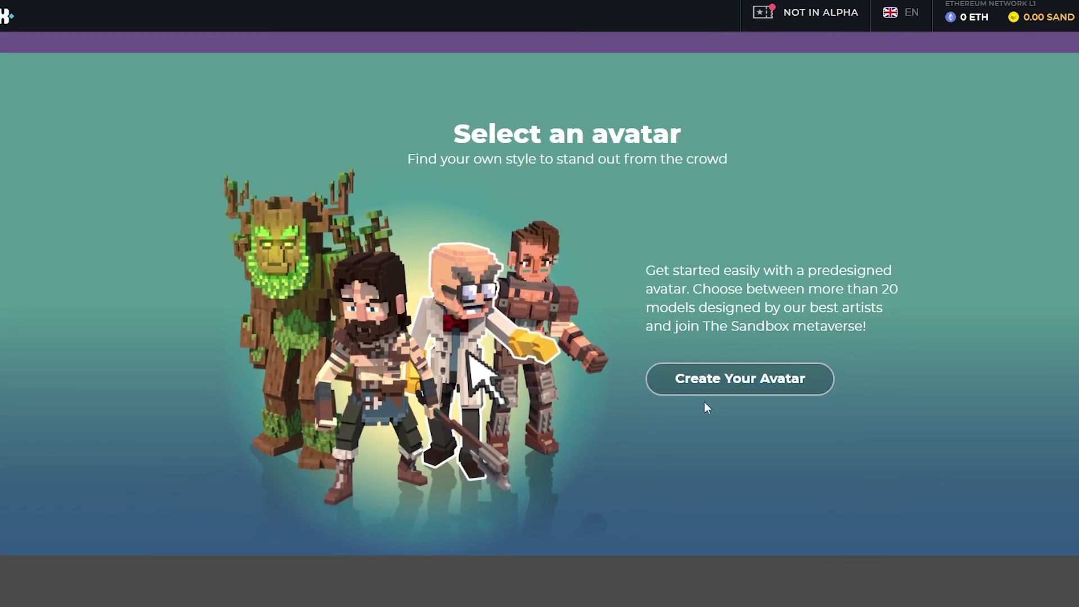
click(712, 378)
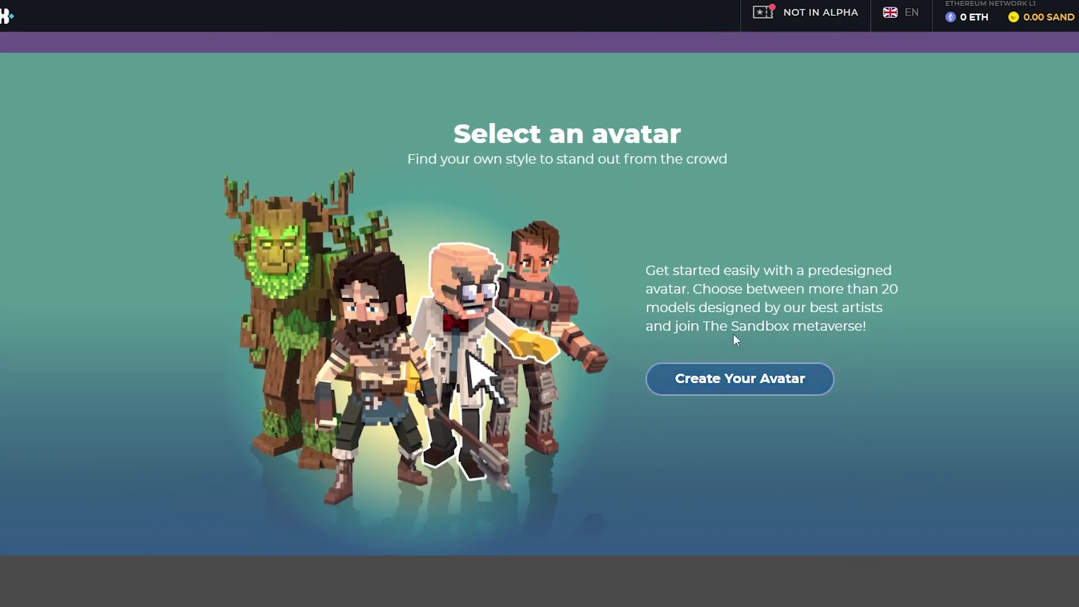
Step: Open the Avatar Creator and look over its predesigned models list
click(759, 384)
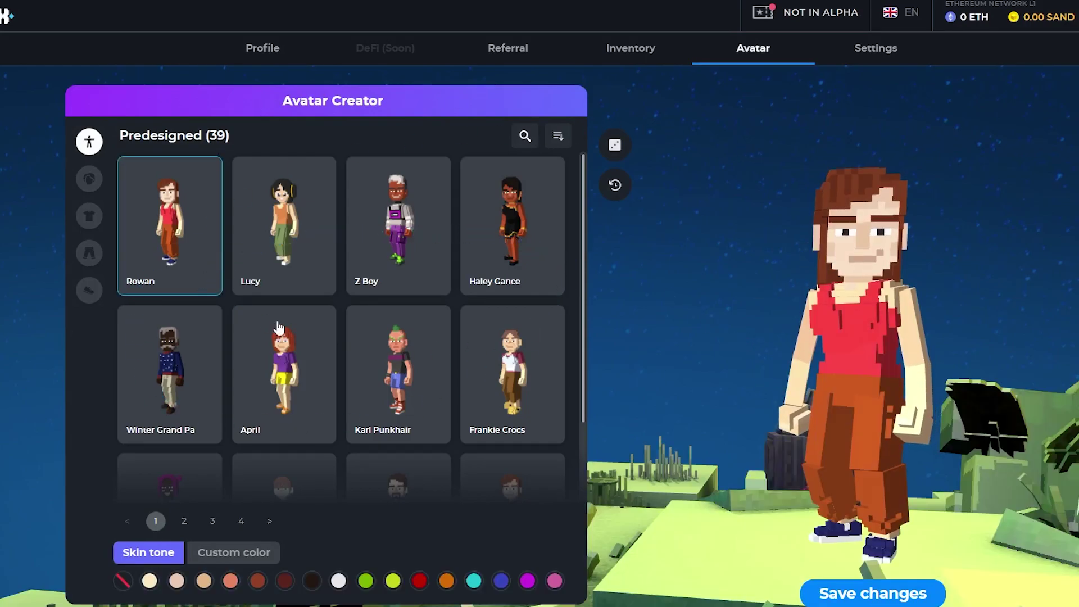
scroll(281, 422, down, 2)
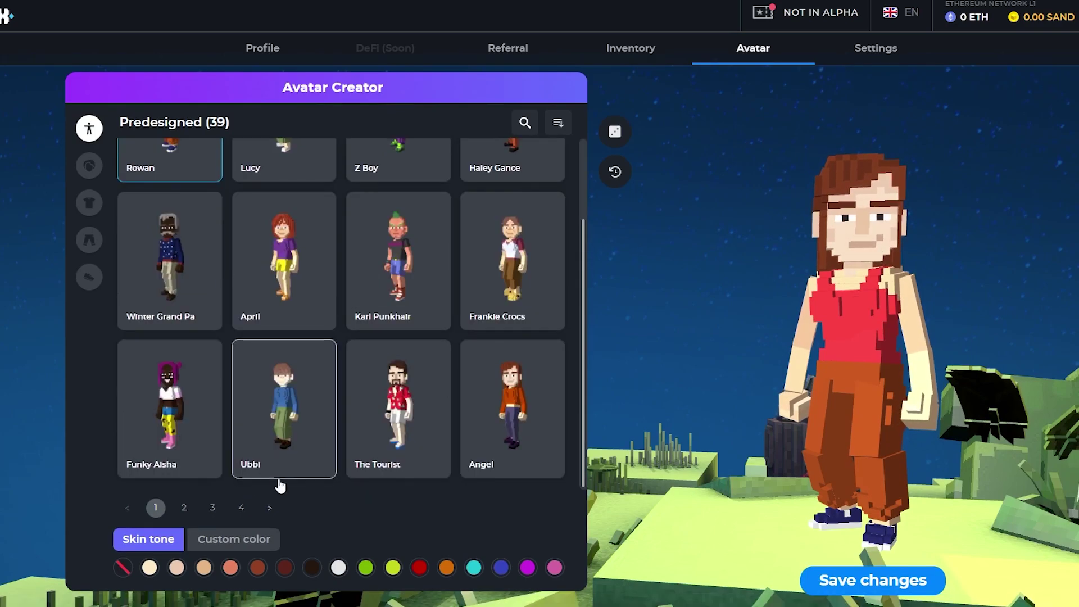
scroll(314, 416, up, 2)
scroll(366, 366, down, 2)
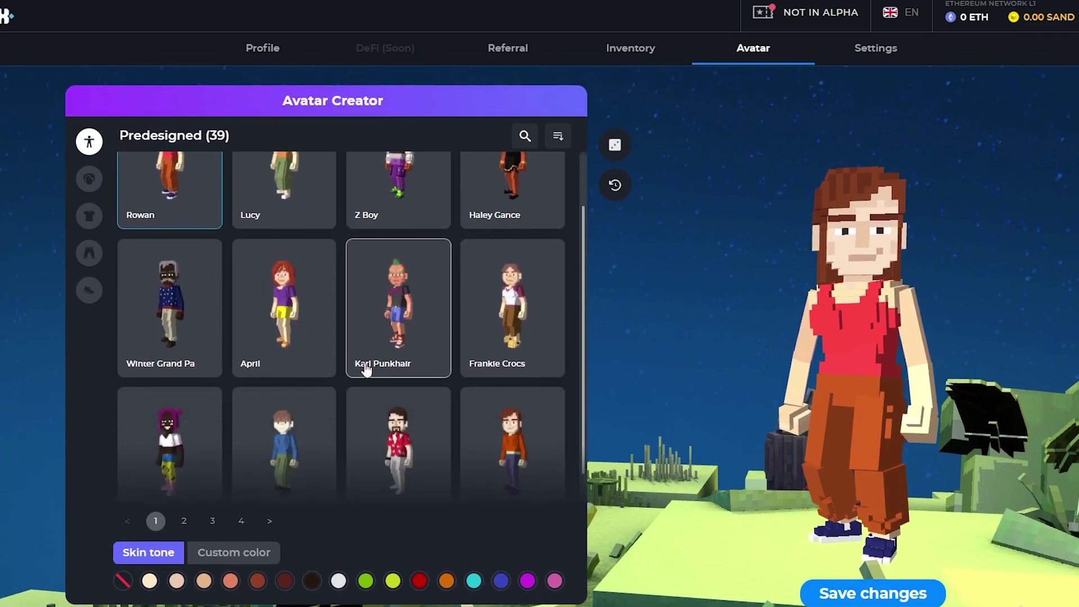
Step: Page through the predesigned avatars to the last page, then return to page 1 and apply Lucy
click(184, 522)
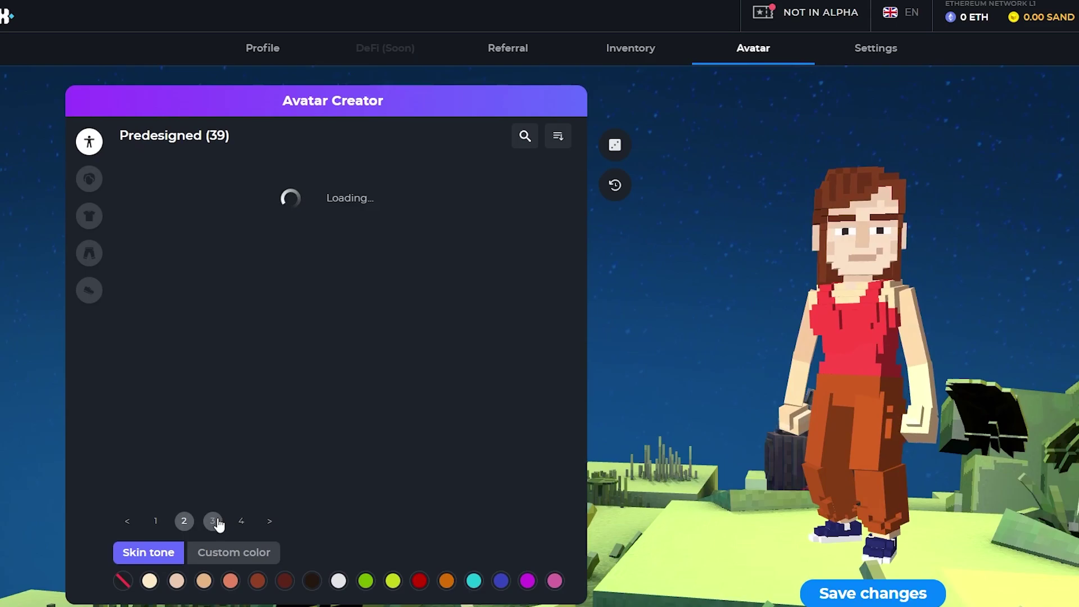
click(216, 521)
click(241, 523)
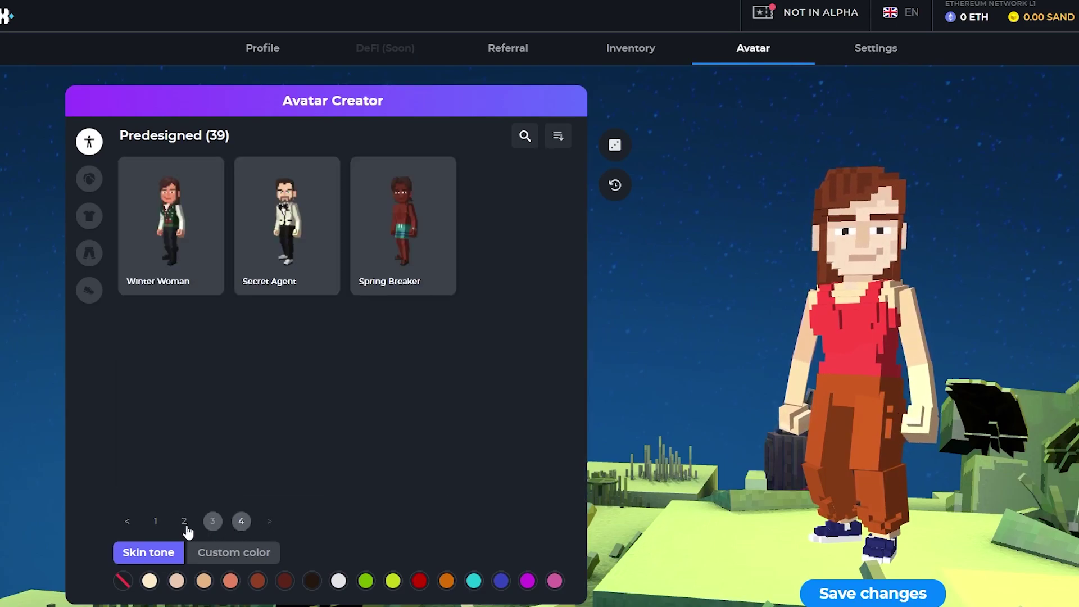
click(157, 522)
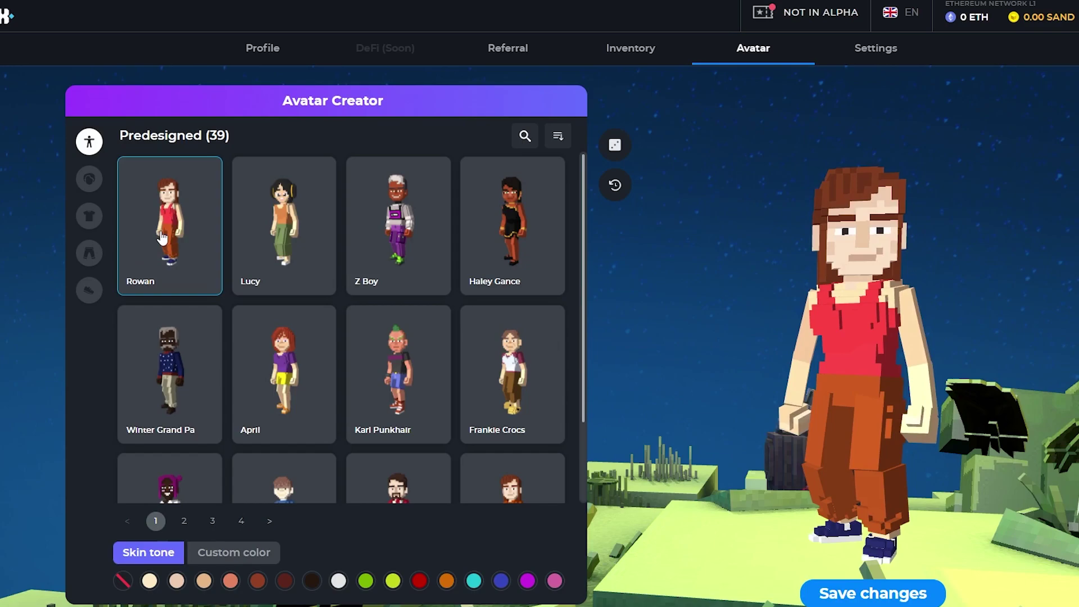
click(284, 259)
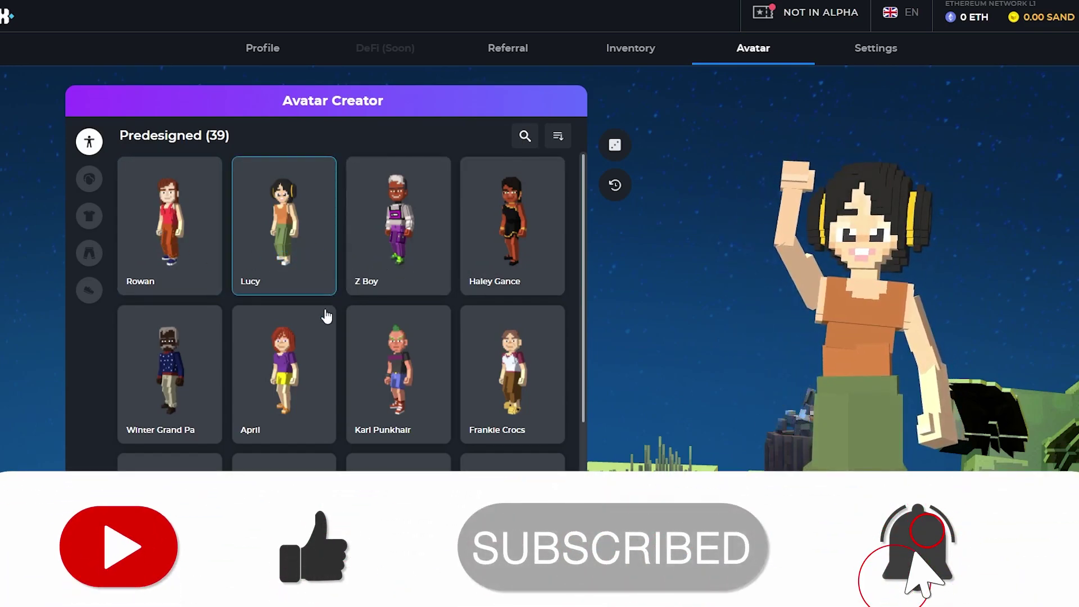
scroll(416, 427, down, 1)
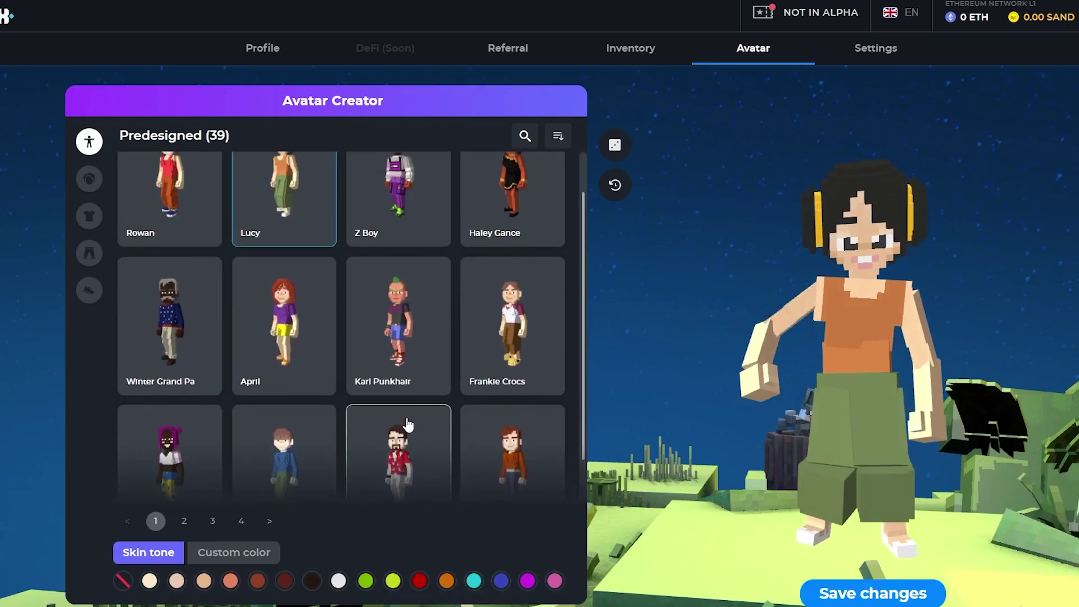
scroll(276, 221, up, 1)
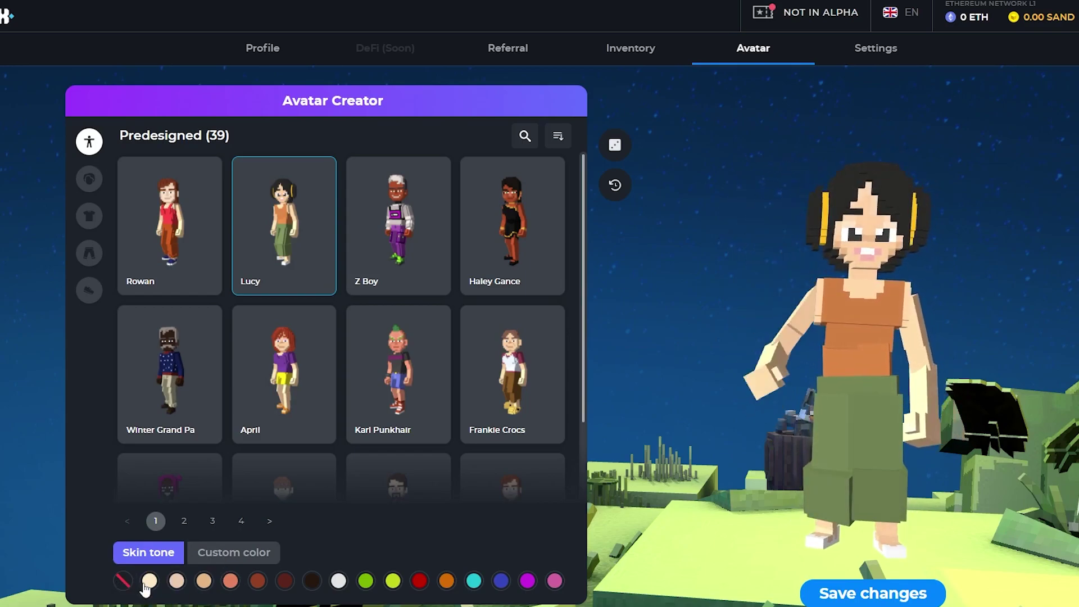
Step: Try pale, tan, dark, white, green, red and orange skin, settling on light tan
click(176, 581)
click(203, 582)
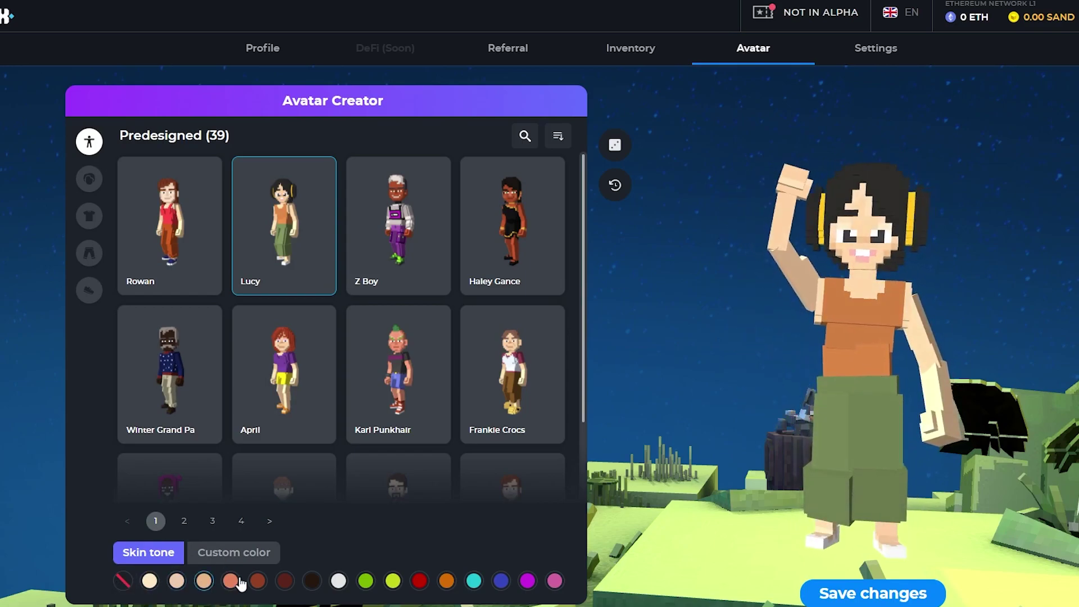
click(312, 581)
click(338, 581)
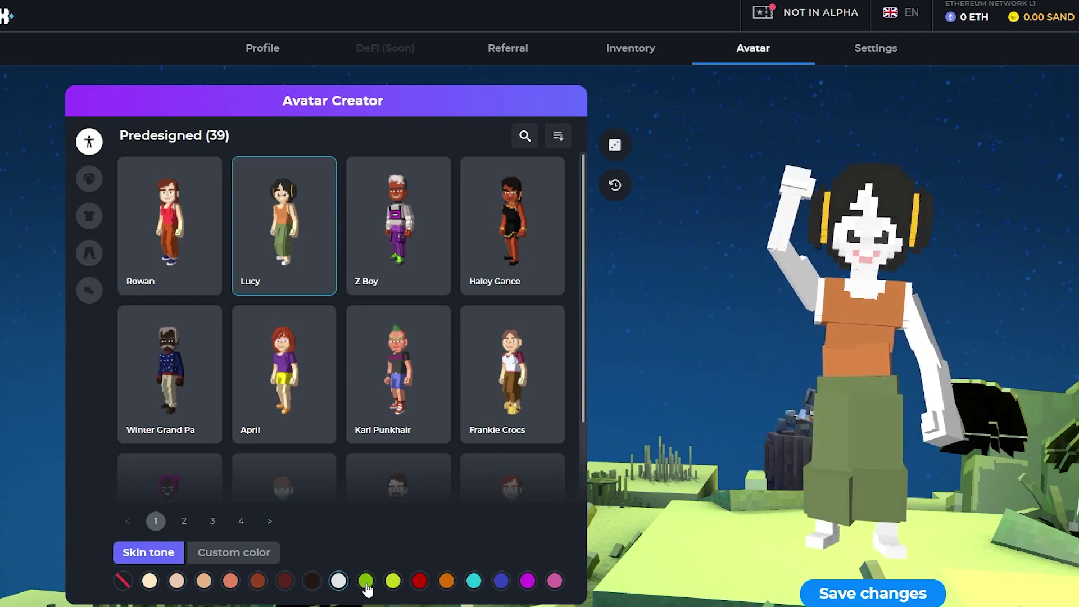
click(366, 585)
click(420, 584)
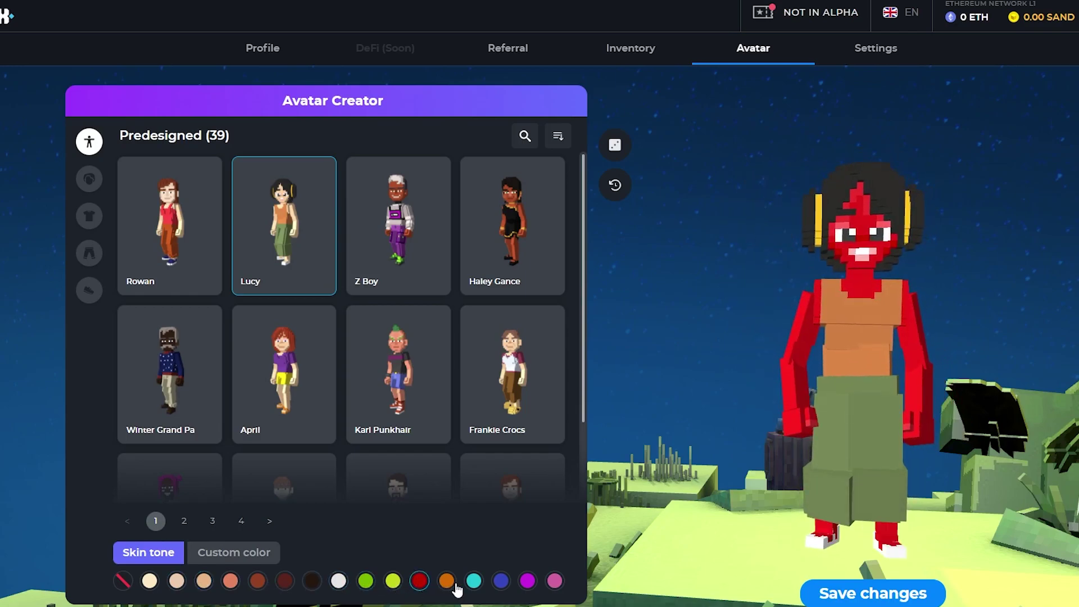
click(446, 582)
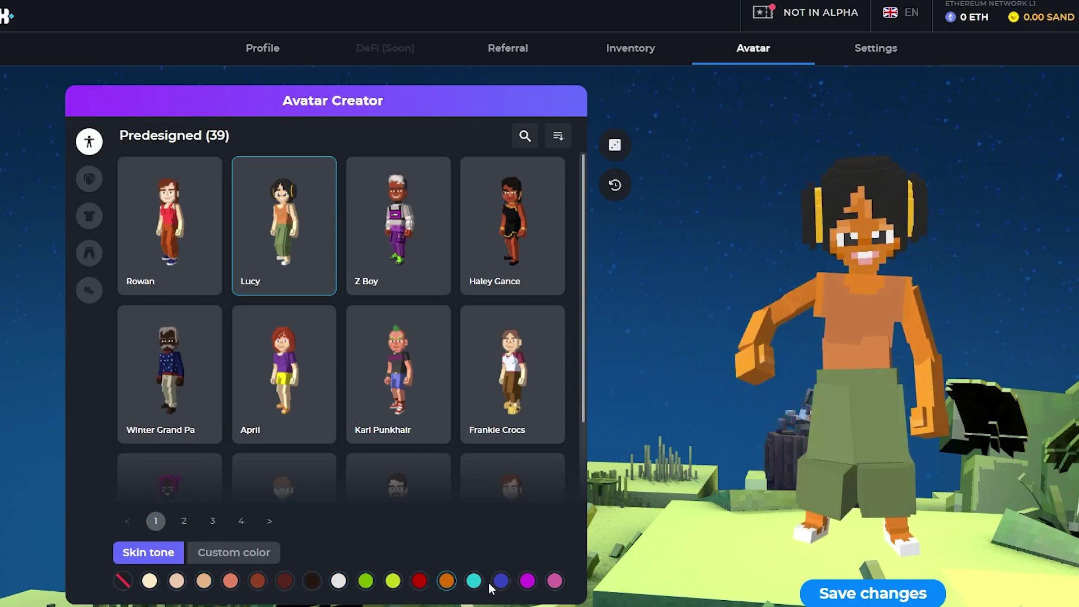
click(150, 583)
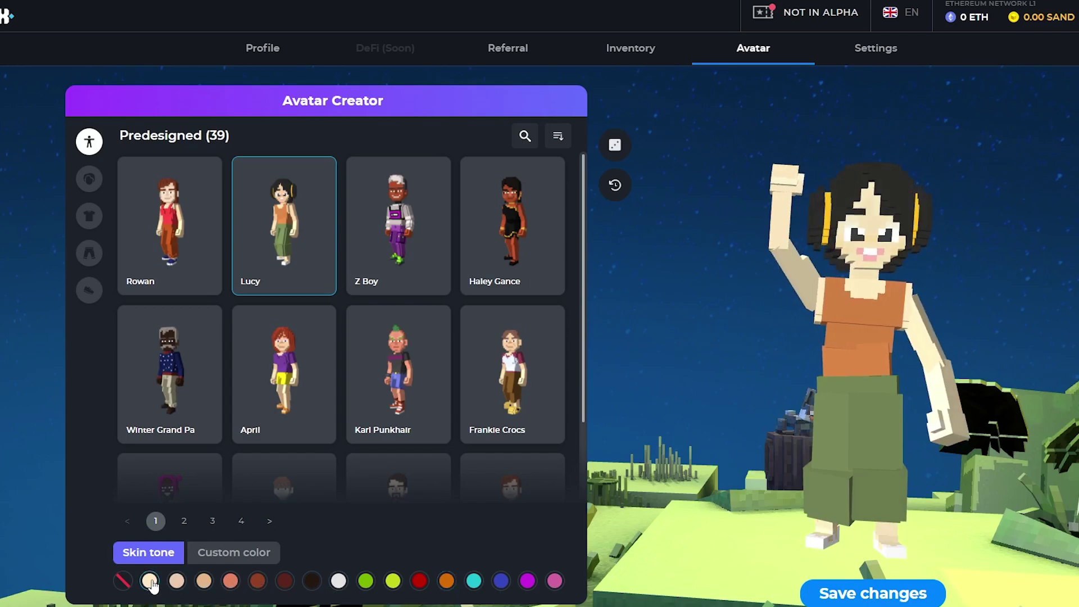
click(215, 560)
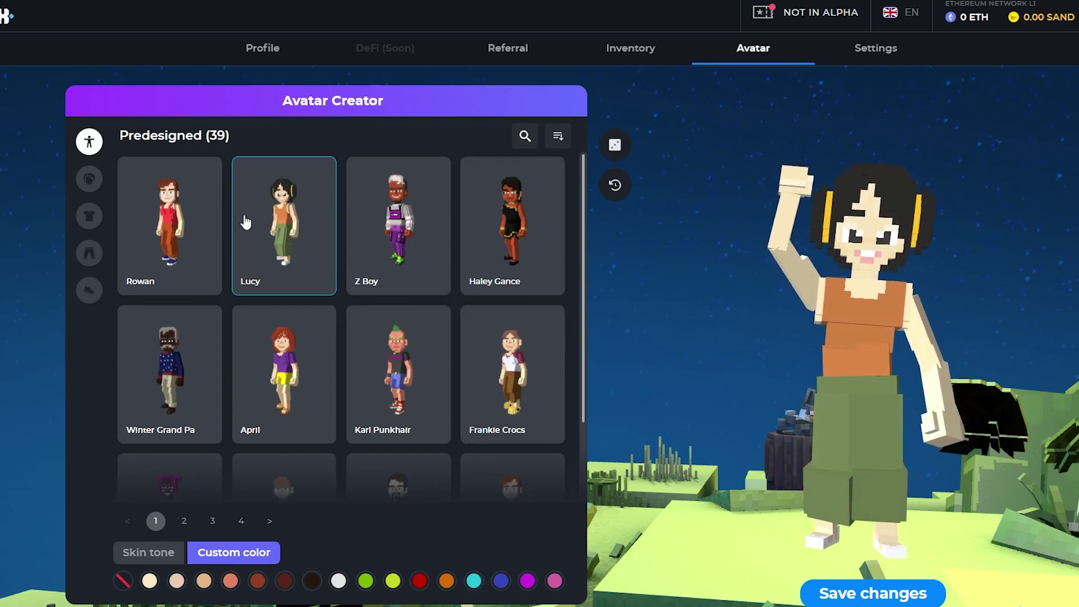
Step: Browse the head, shirt, pants and shoe categories, then try the blond Victorino head
click(94, 186)
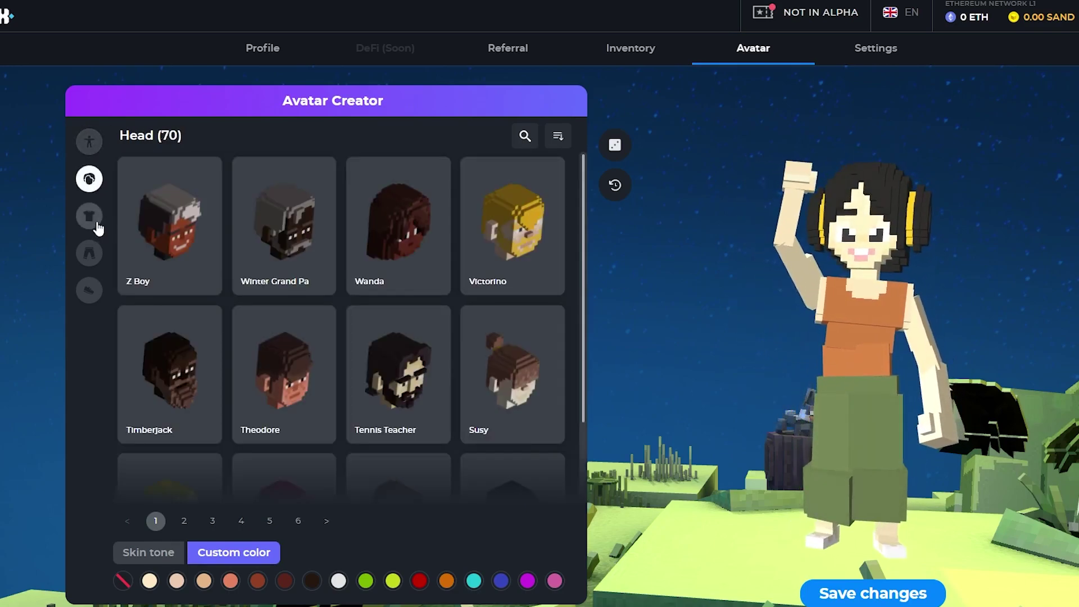
click(94, 222)
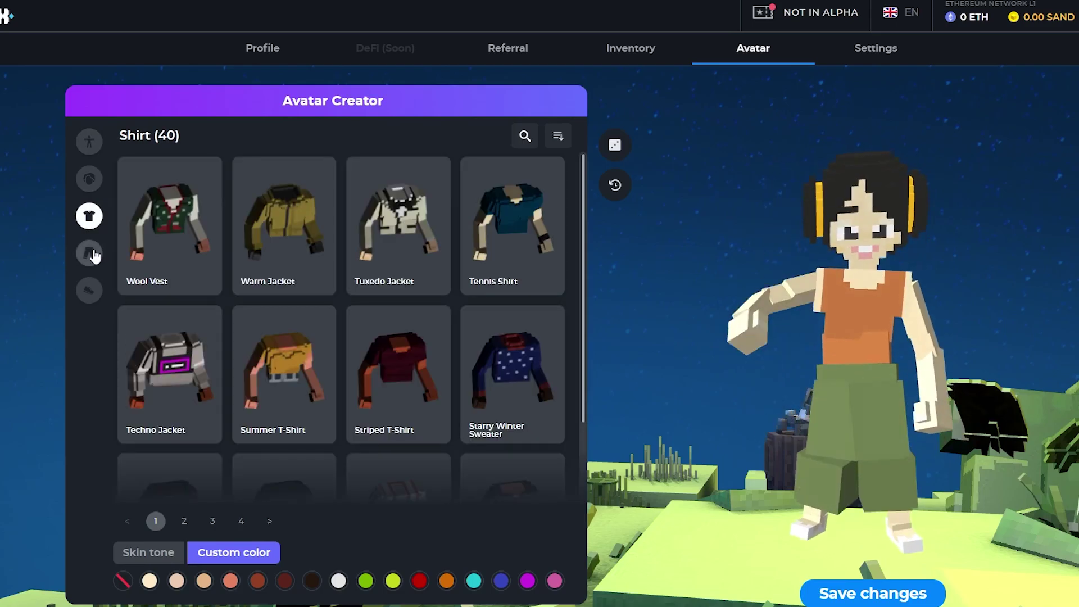
click(93, 252)
click(90, 291)
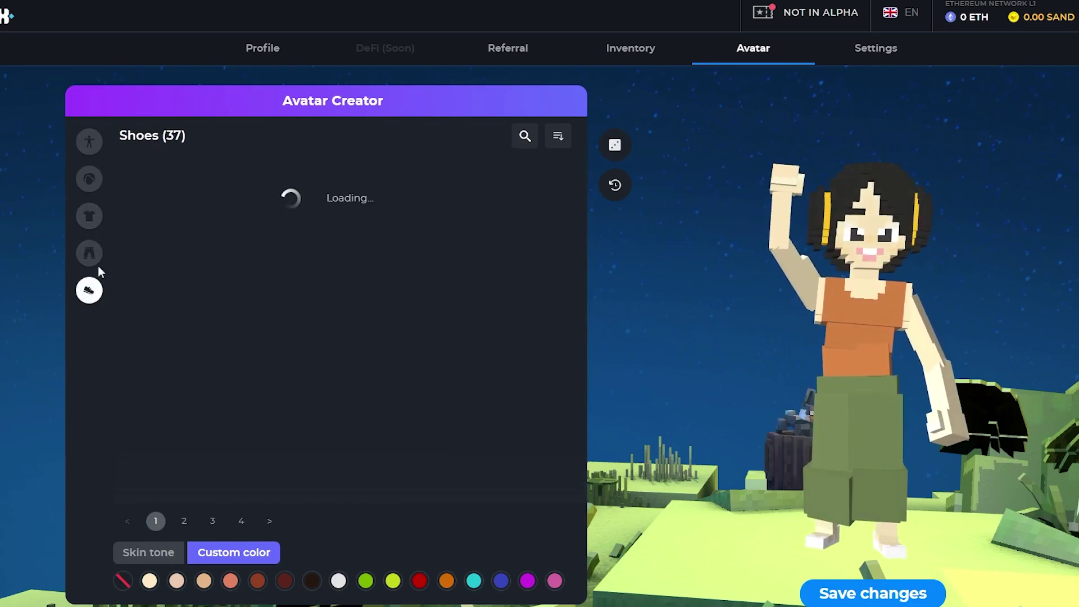
click(93, 192)
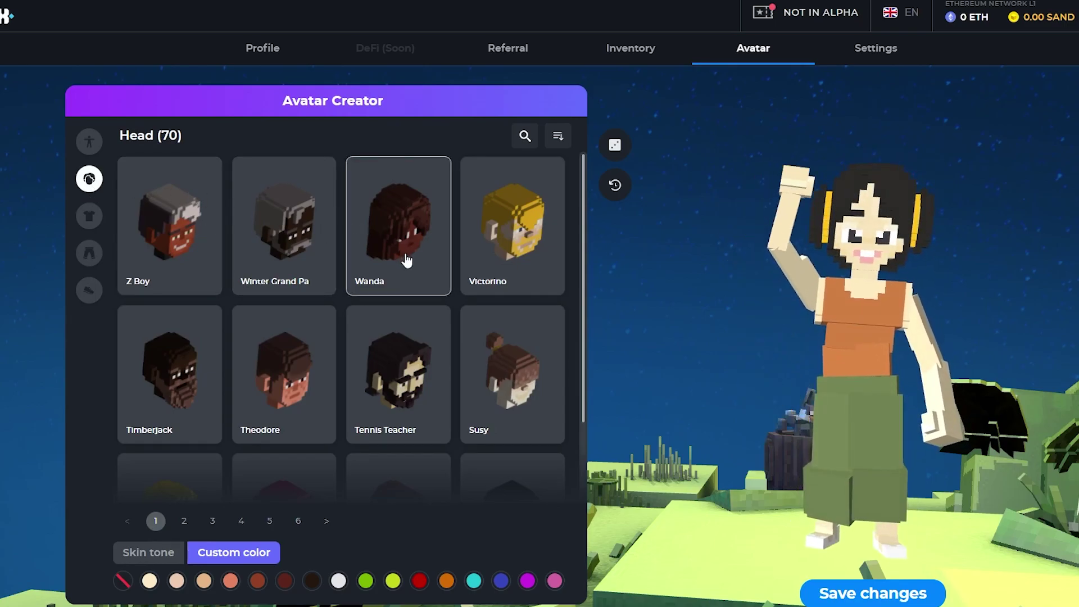
click(500, 239)
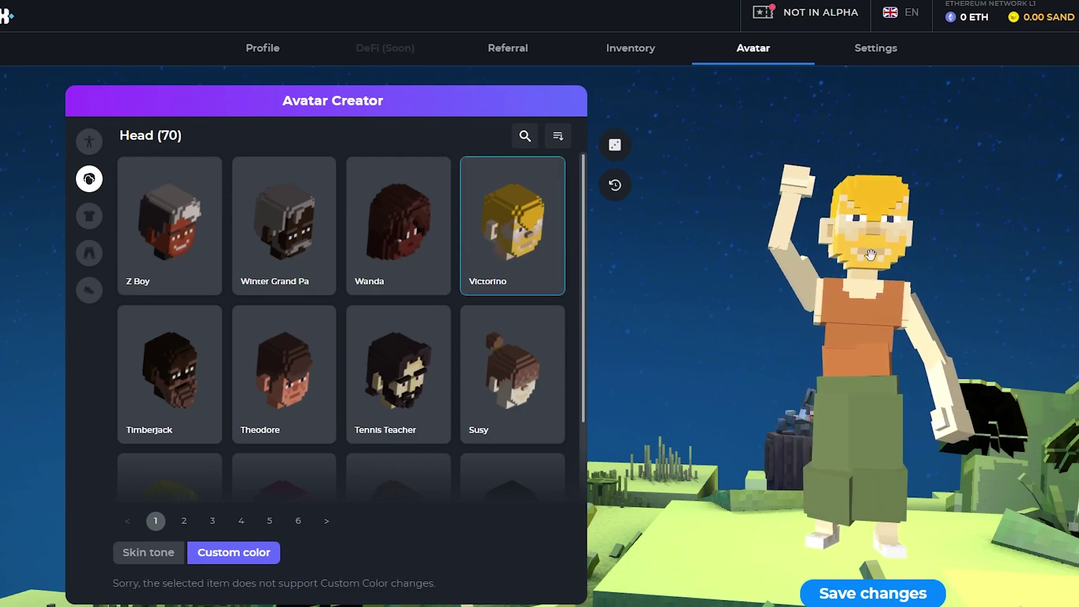
Step: Page through the head options and apply the pink-haired Lady Guga head from page 3
scroll(313, 337, down, 5)
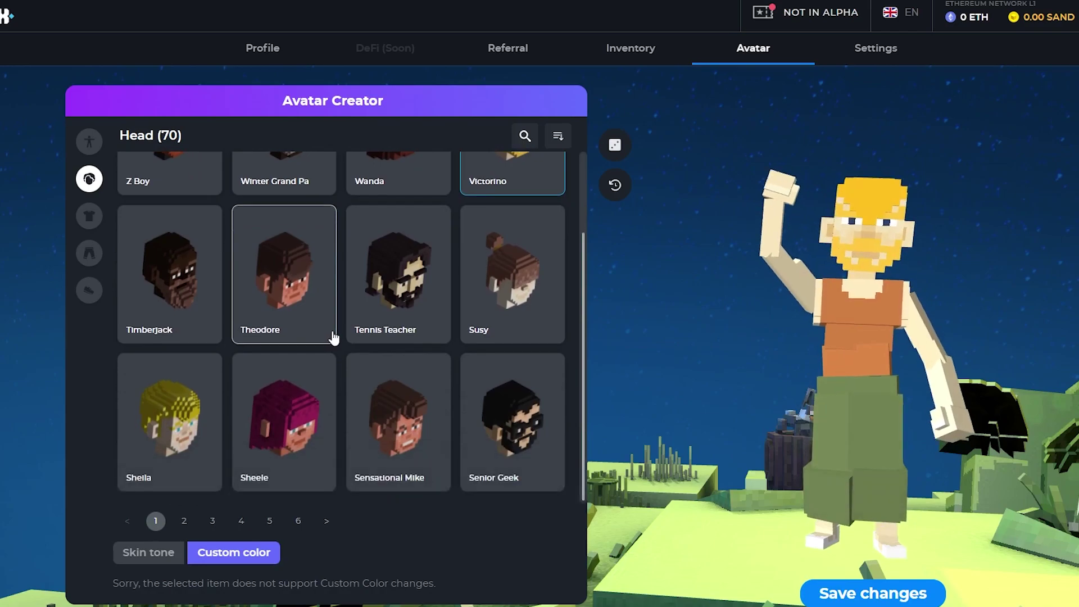
click(185, 521)
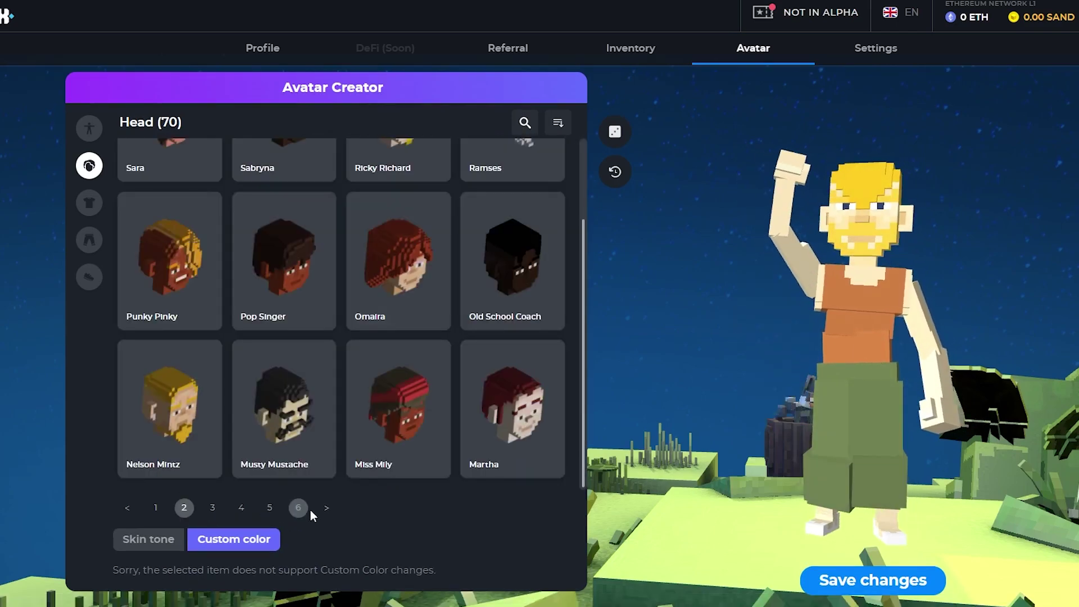
scroll(318, 511, up, 1)
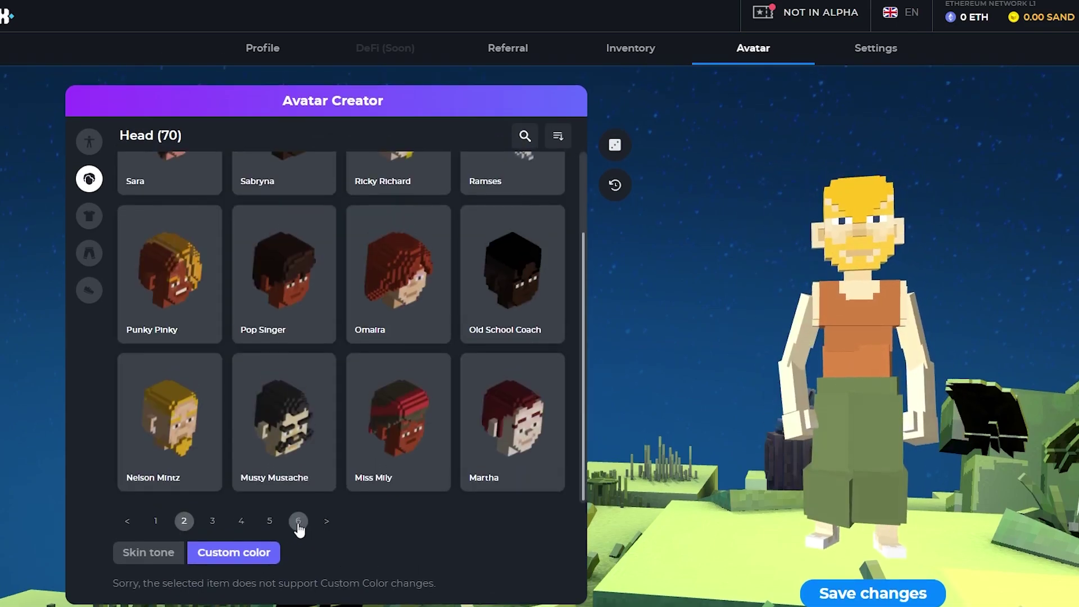
click(298, 522)
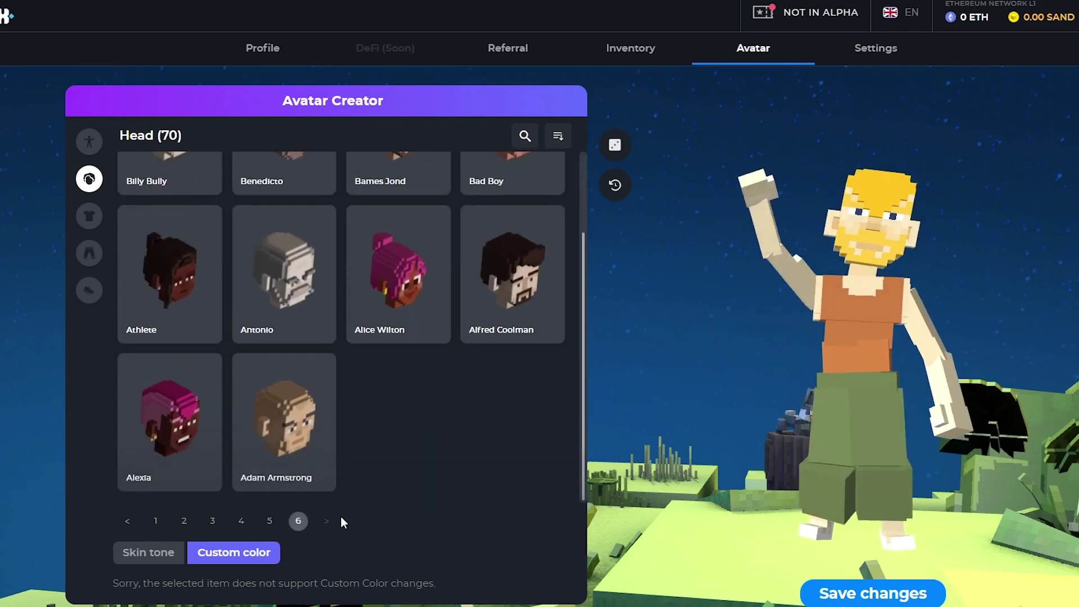
click(269, 522)
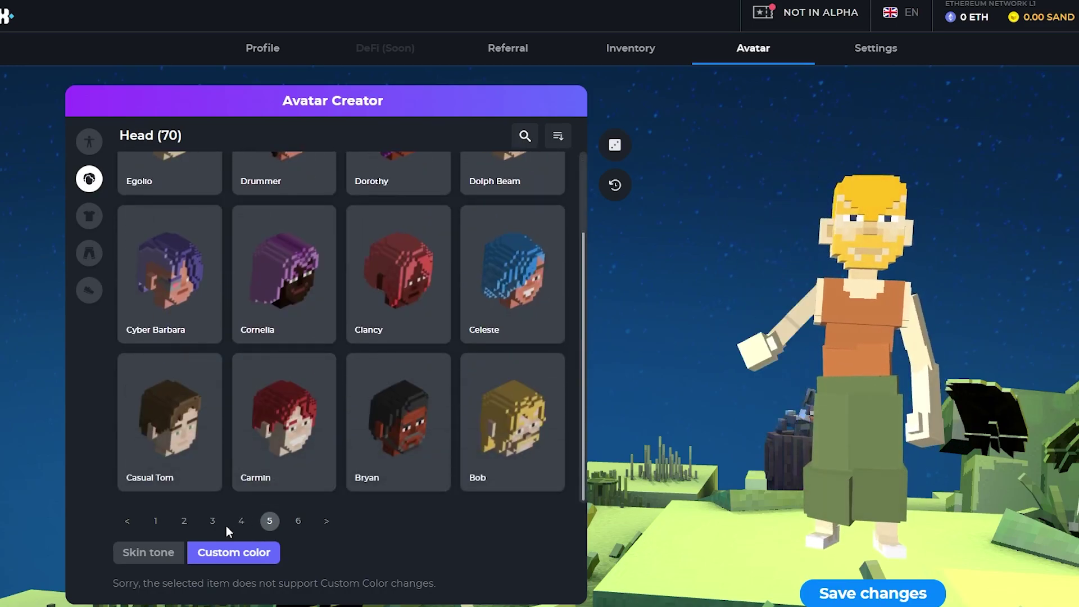
click(241, 522)
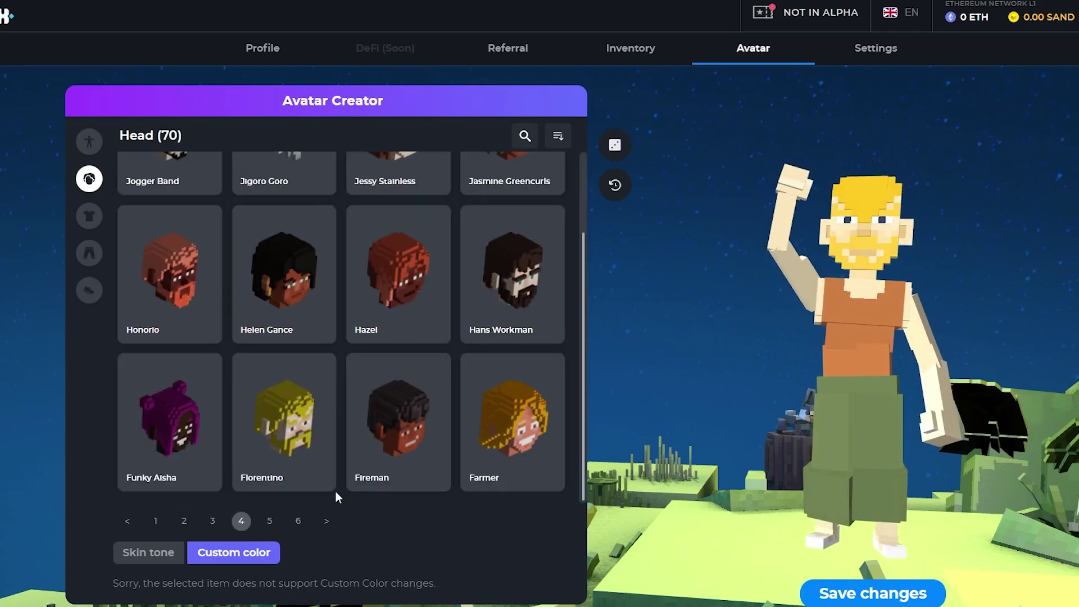
click(213, 522)
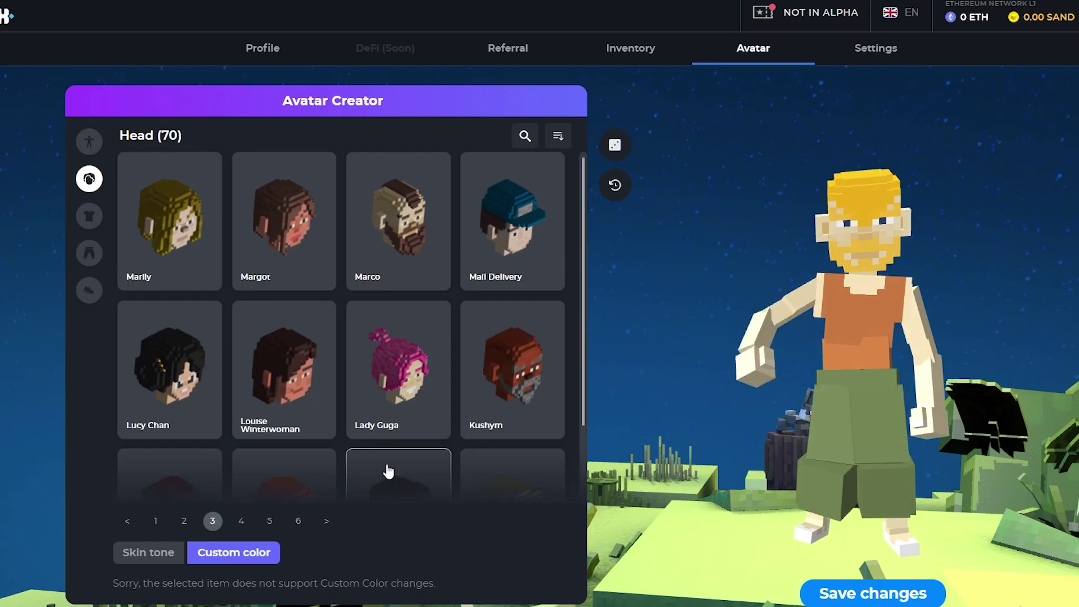
click(156, 521)
scroll(255, 482, down, 1)
click(213, 508)
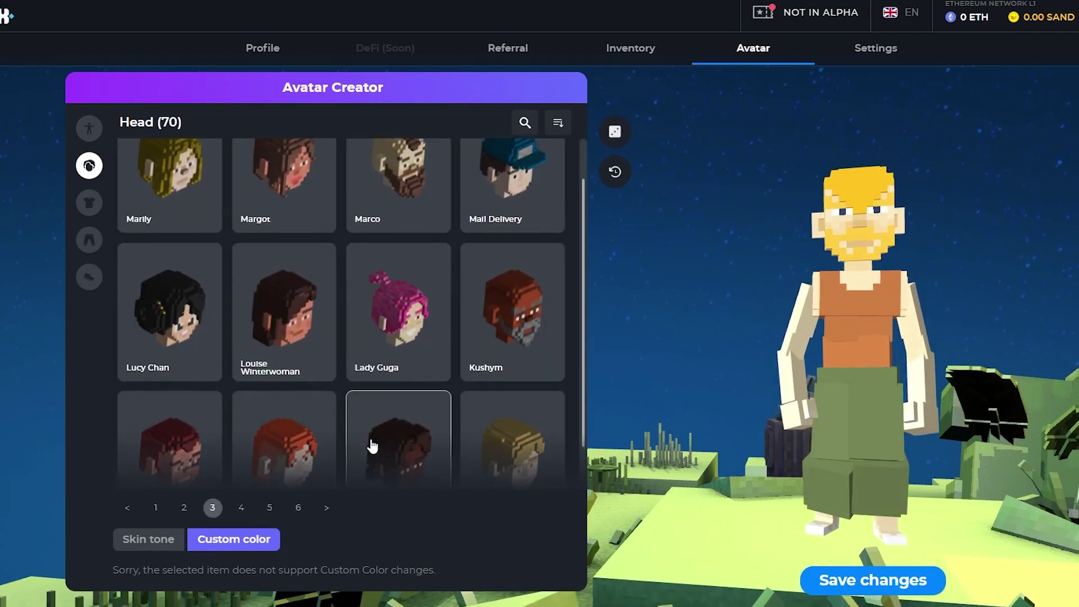
click(396, 387)
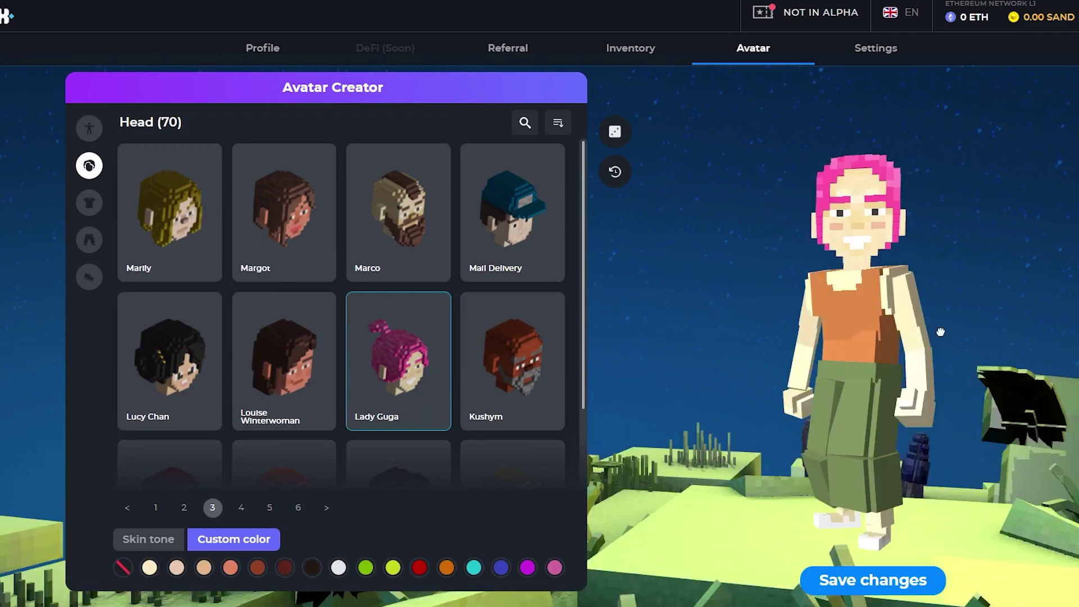
Step: Dress the avatar in the Summer T-Shirt coloured orange, then open the pants choices
click(89, 204)
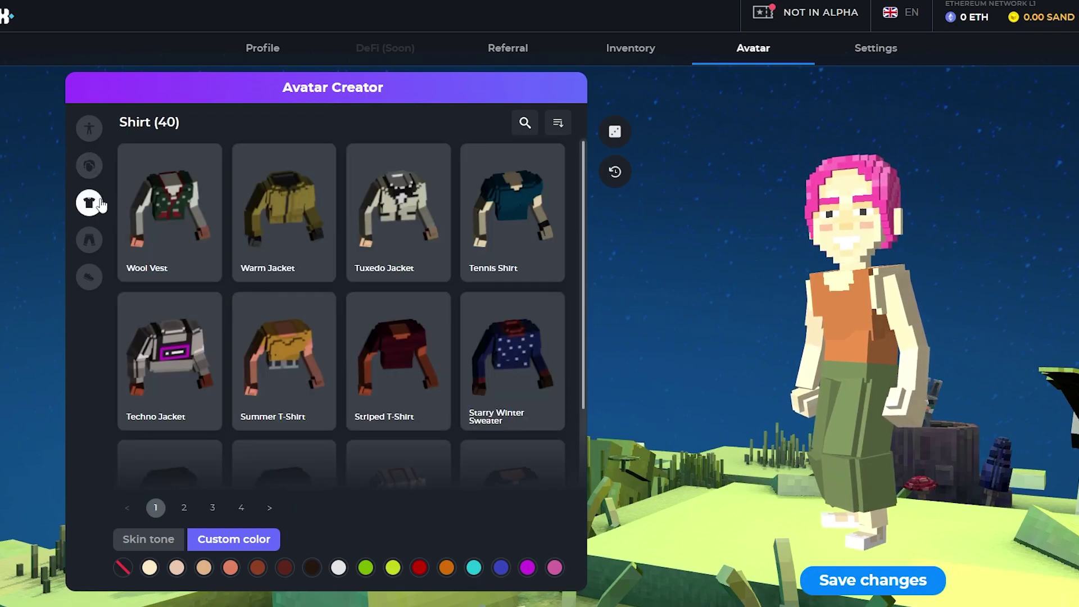
scroll(522, 224, down, 2)
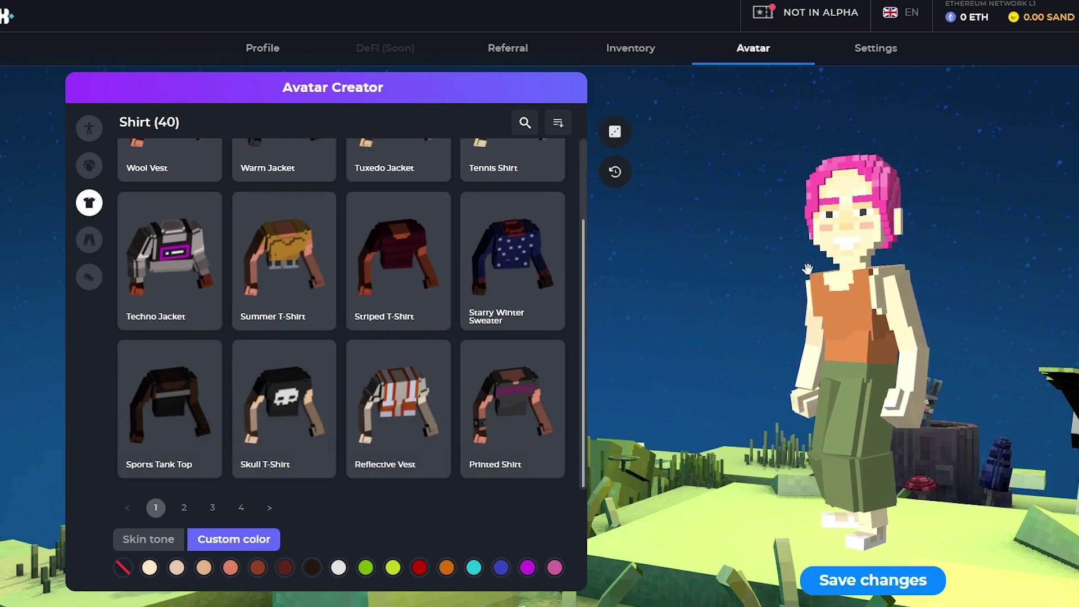
click(315, 278)
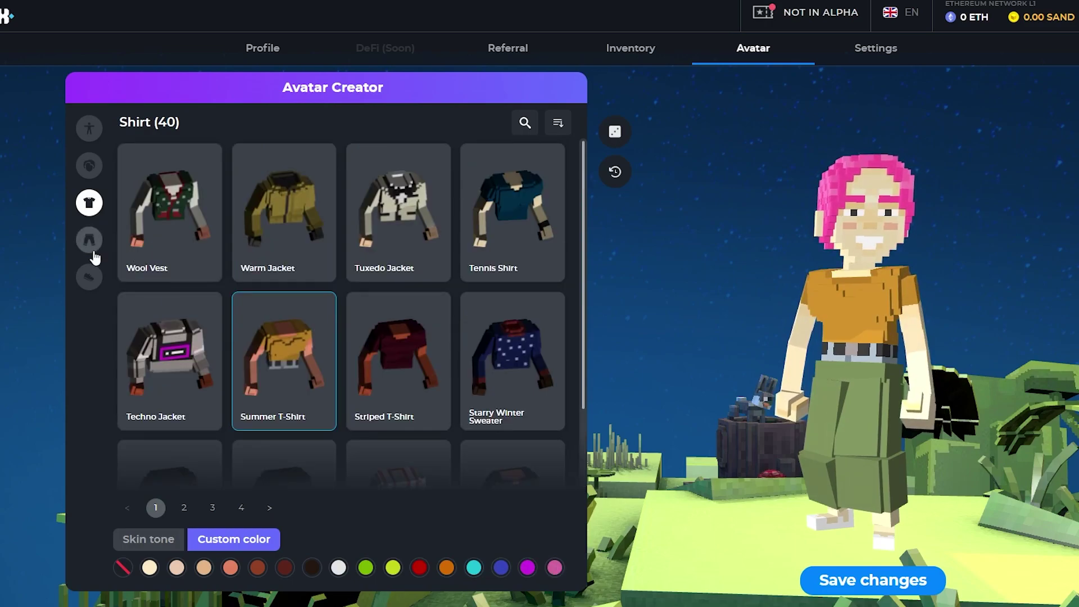
click(89, 240)
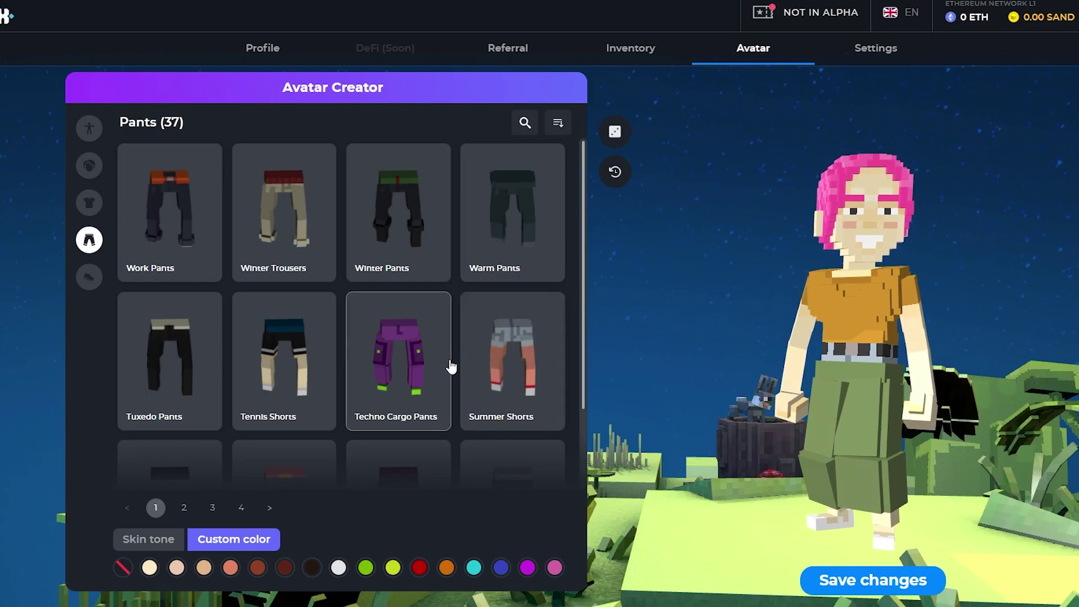
Step: Browse the last pants pages and try the Bather Shorts from page 3
scroll(322, 366, down, 3)
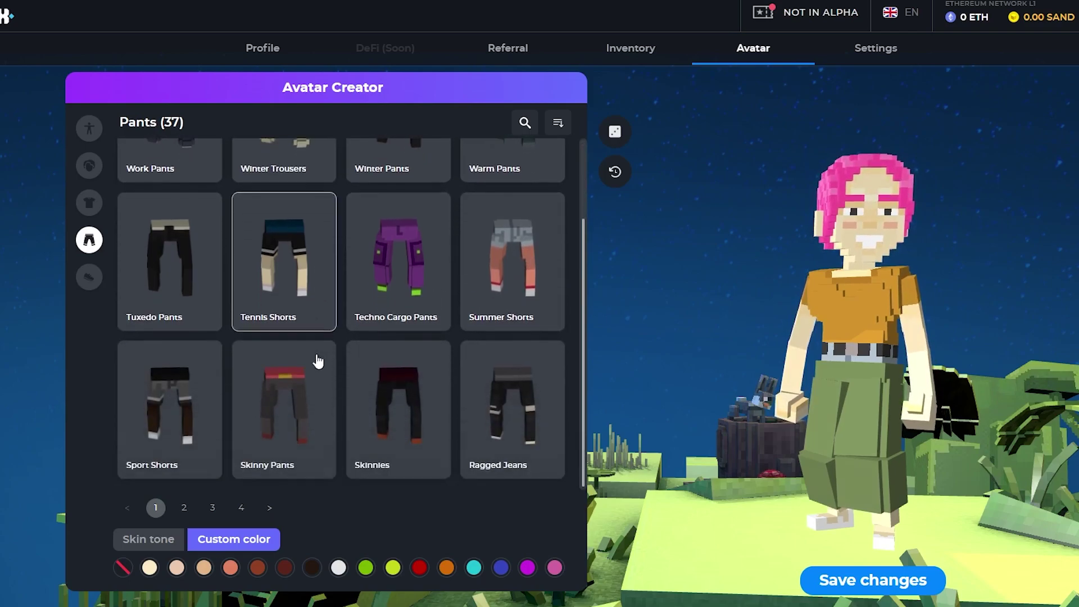
scroll(316, 362, up, 2)
scroll(319, 363, down, 2)
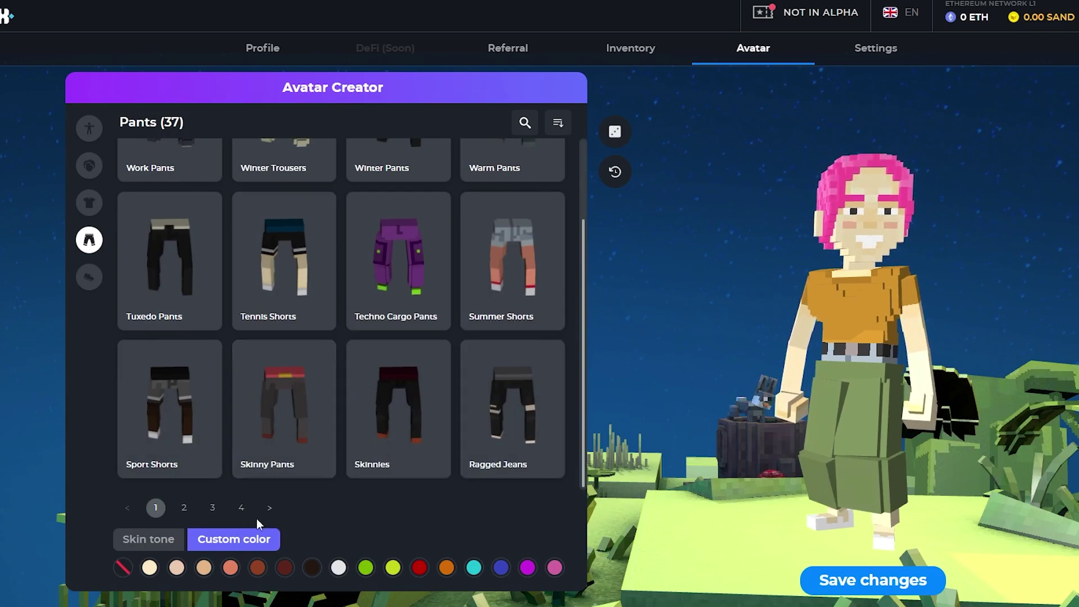
click(241, 509)
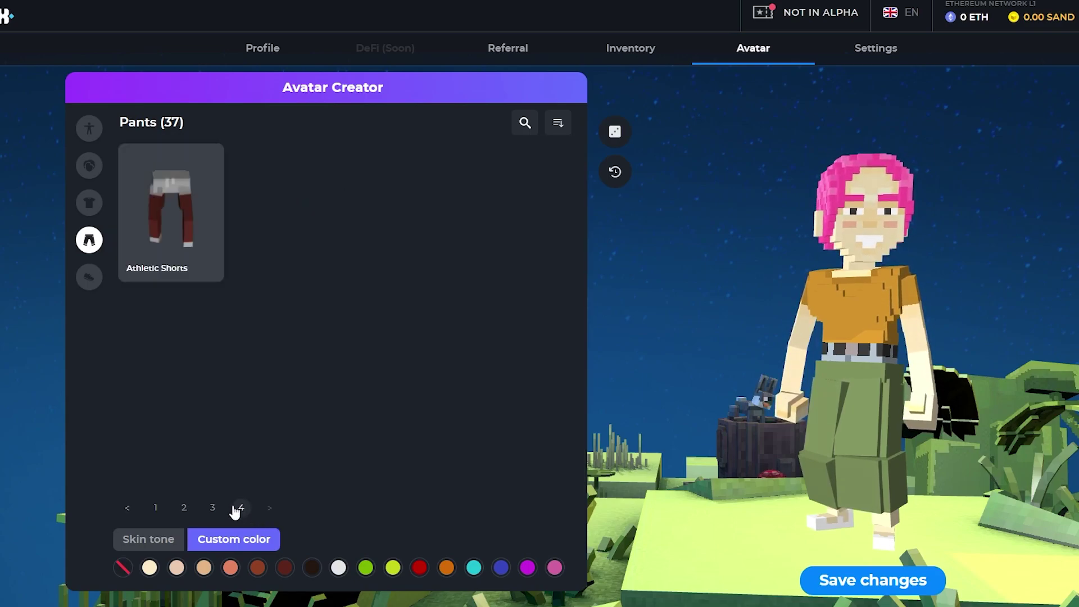
click(213, 509)
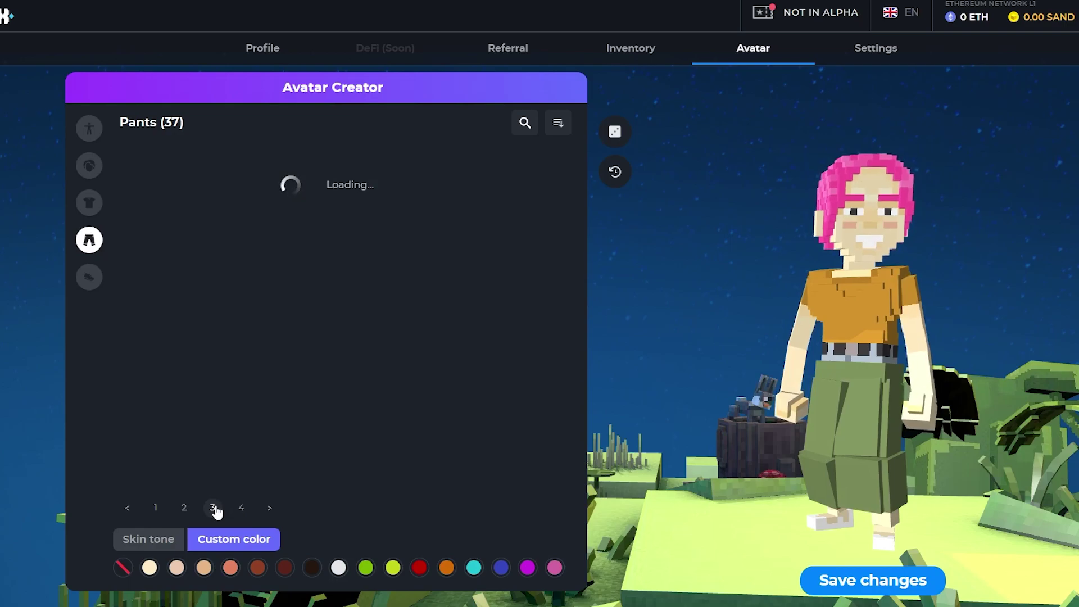
scroll(318, 416, down, 3)
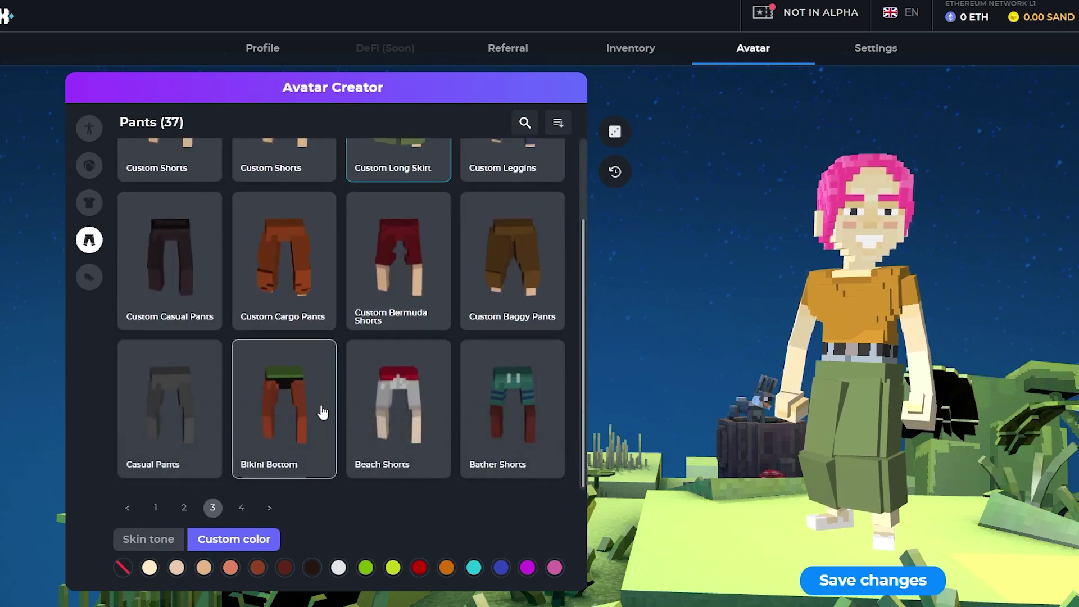
scroll(322, 410, up, 4)
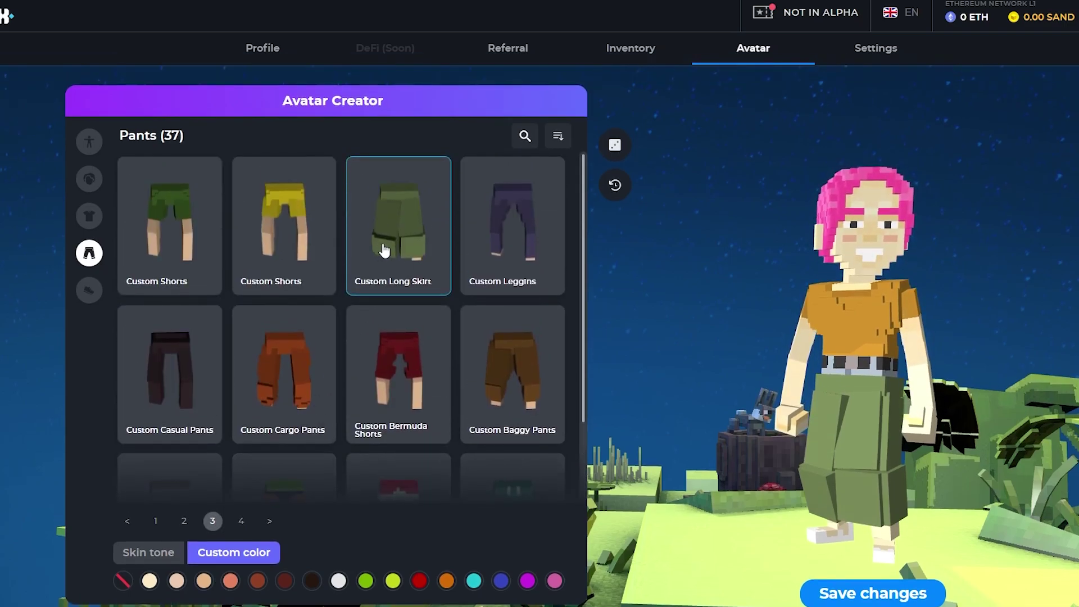
scroll(393, 281, down, 3)
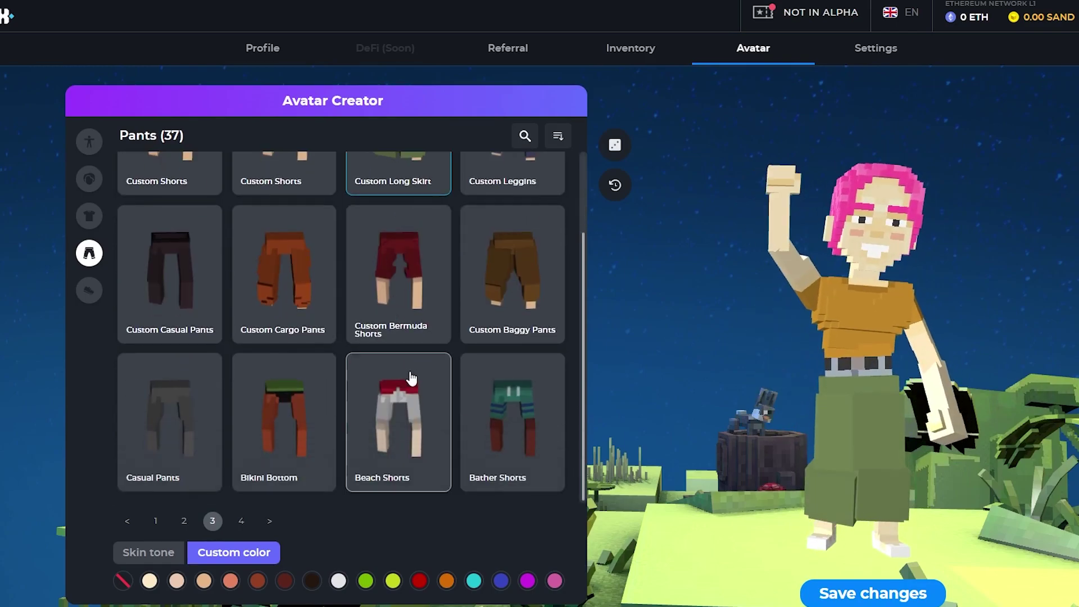
click(510, 390)
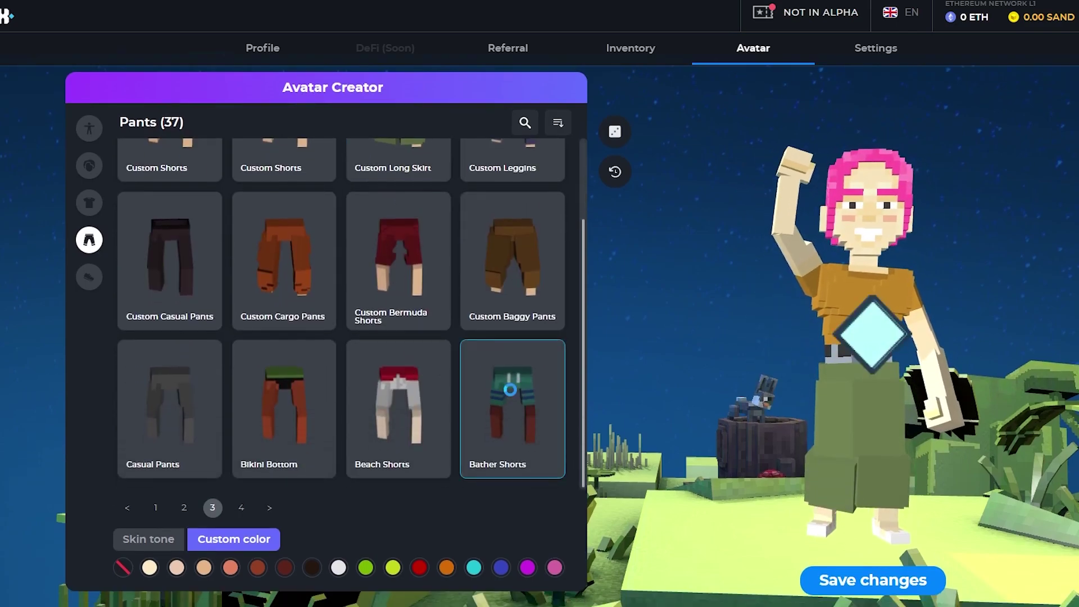
Step: Try the Mail Delivery Pants, then put on the Denim Shorts from page 2
click(184, 509)
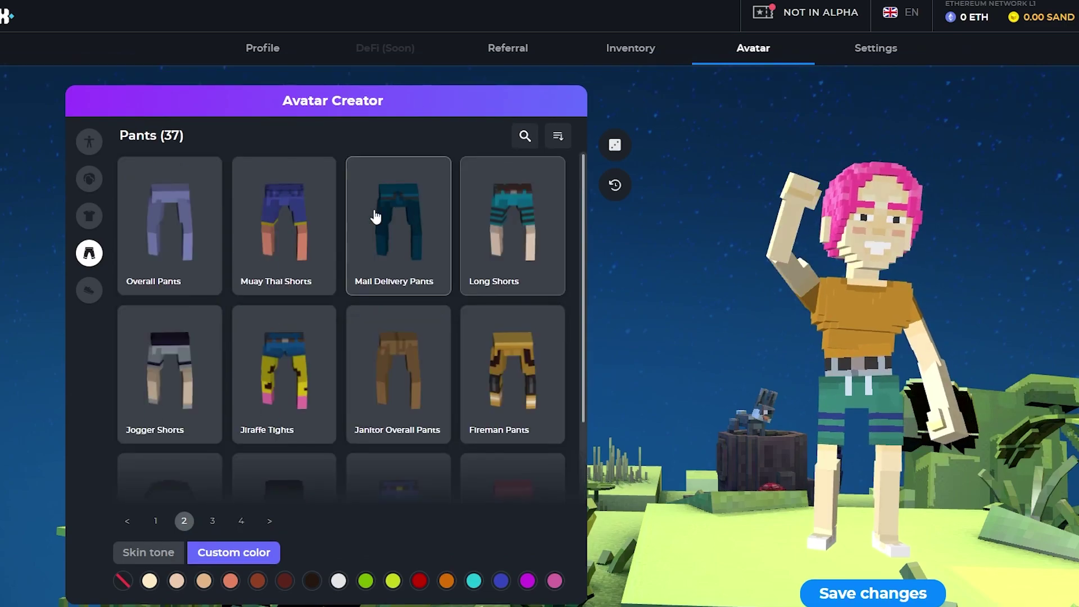
click(406, 222)
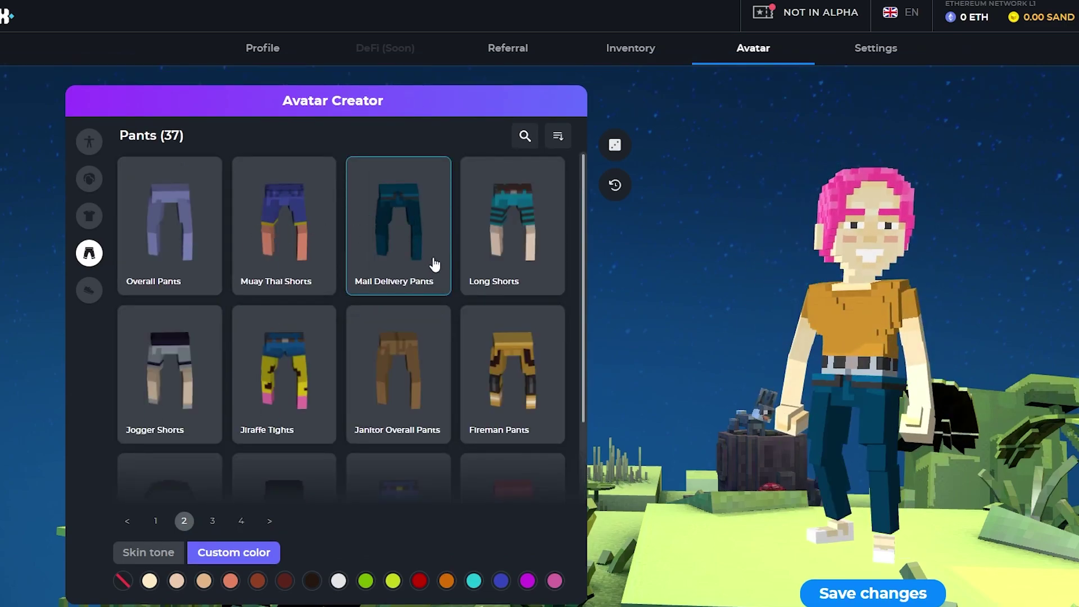
scroll(299, 350, down, 3)
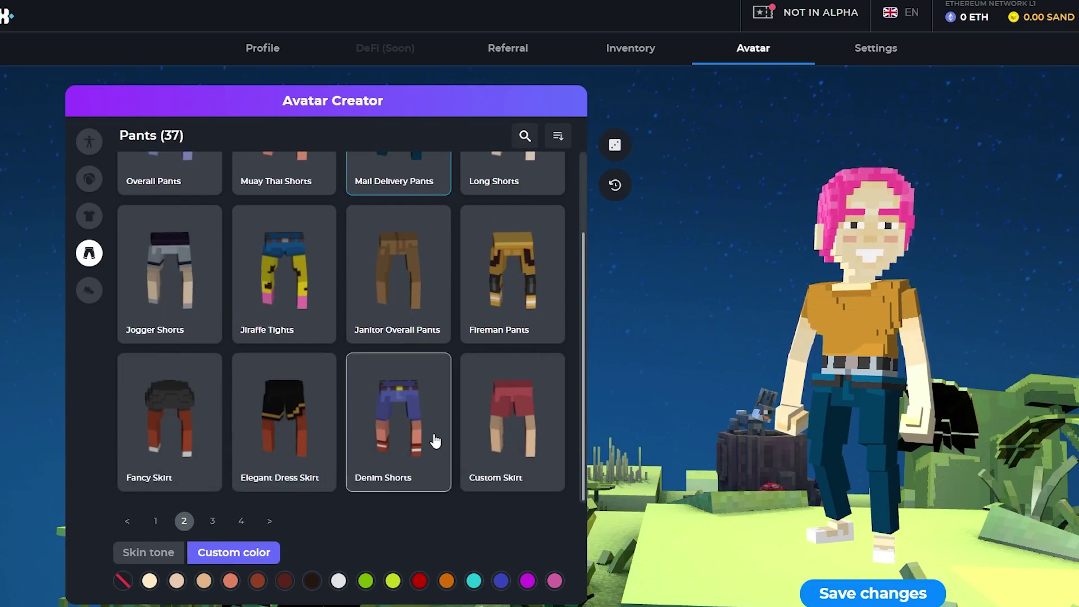
click(402, 426)
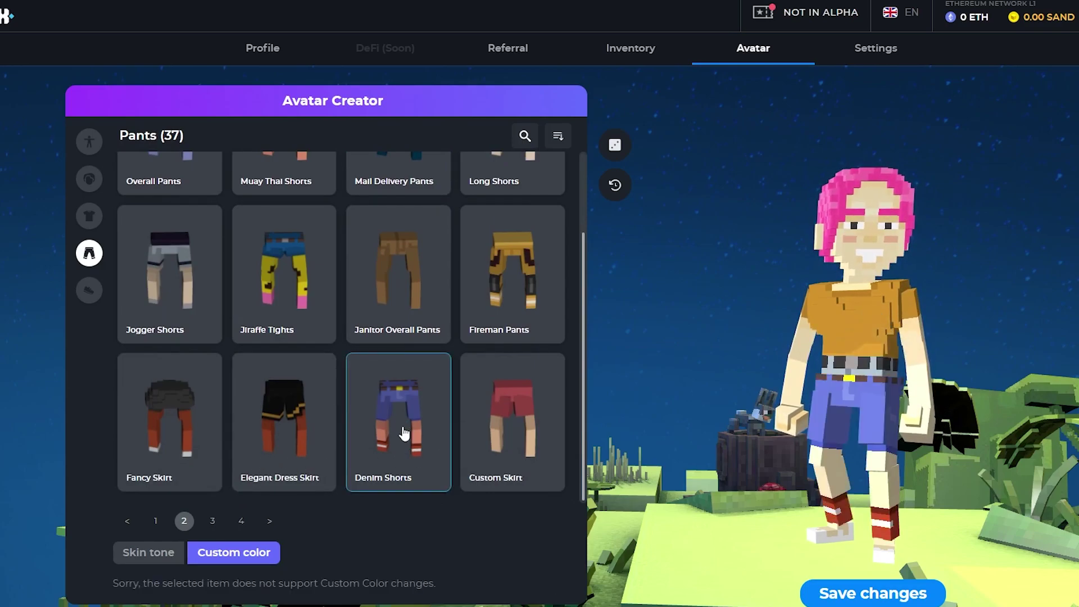
click(156, 520)
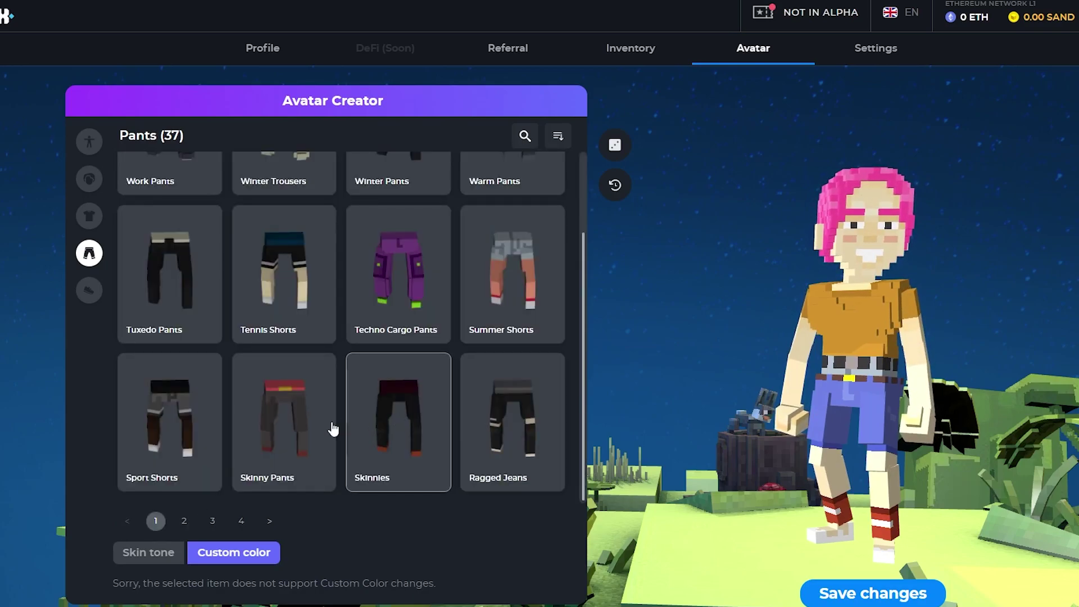
scroll(320, 429, up, 2)
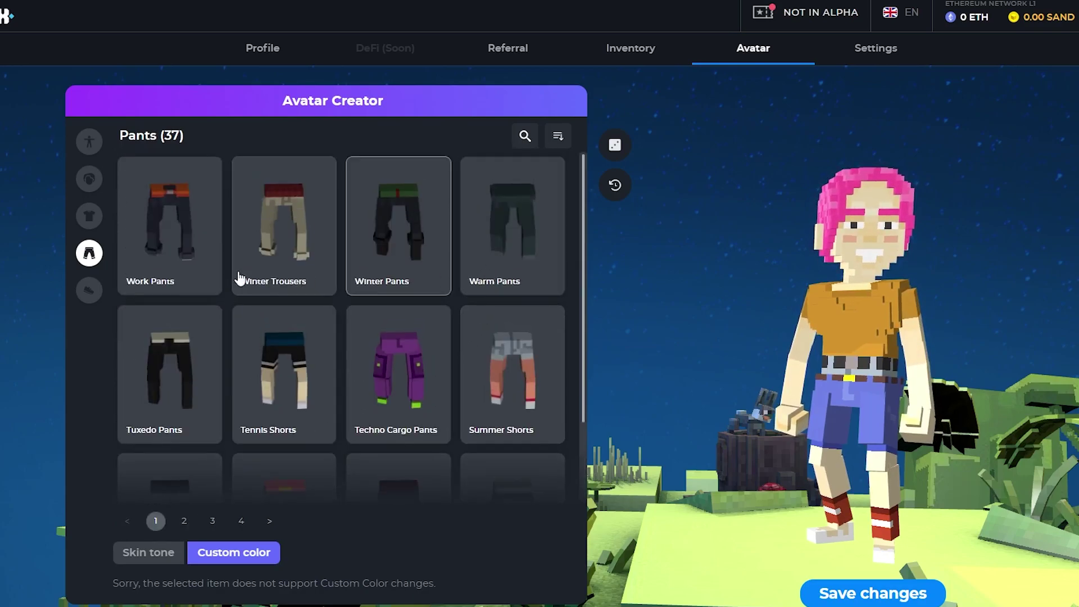
Step: Browse the shoe options and try the purple Sport Shoes, rotating the avatar to check them
click(90, 291)
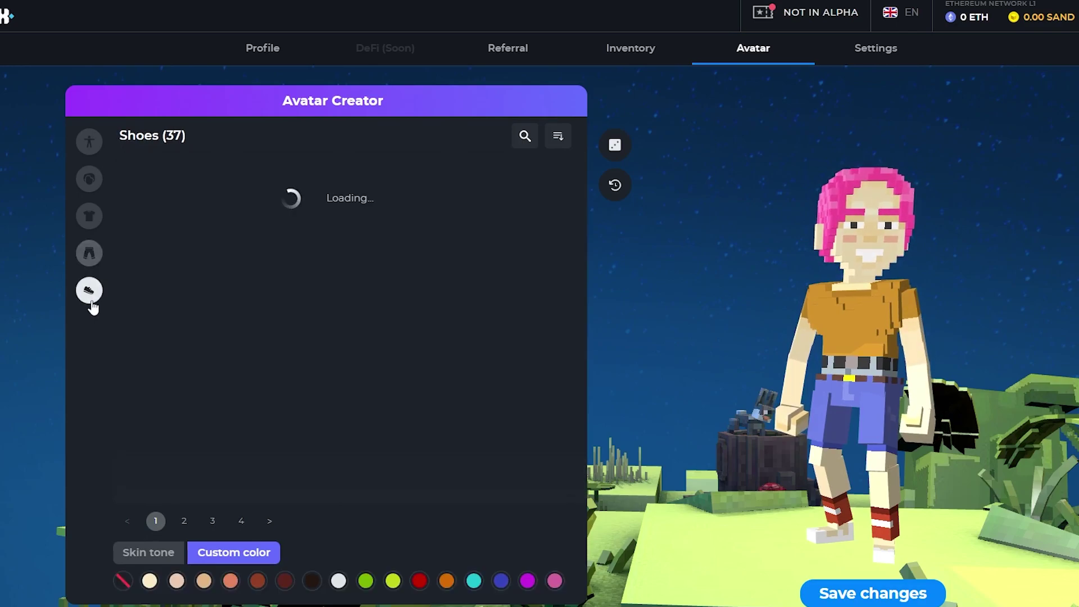
scroll(493, 279, down, 1)
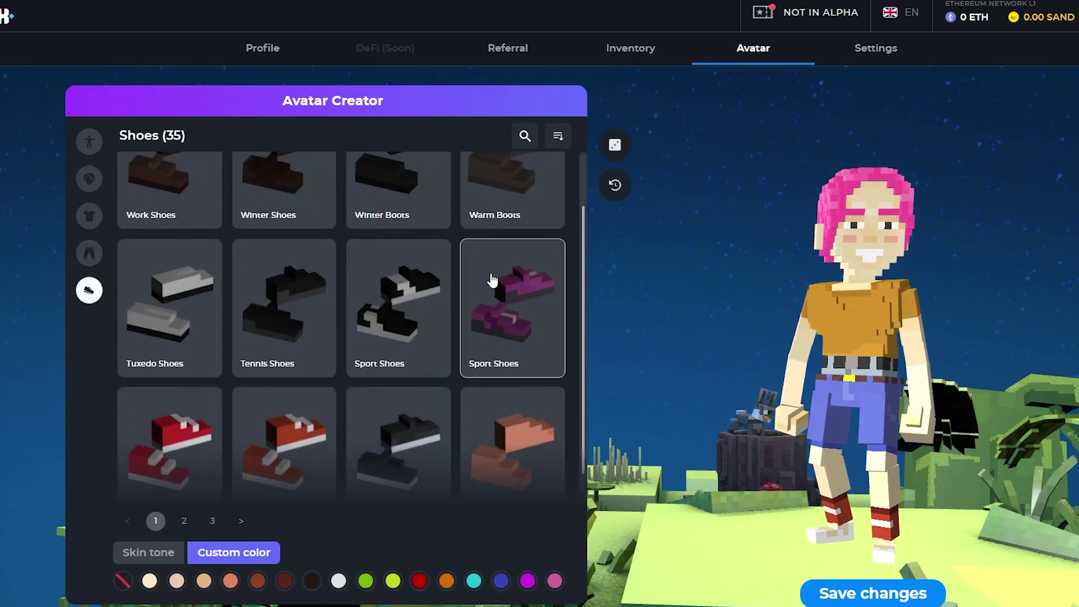
scroll(516, 292, down, 1)
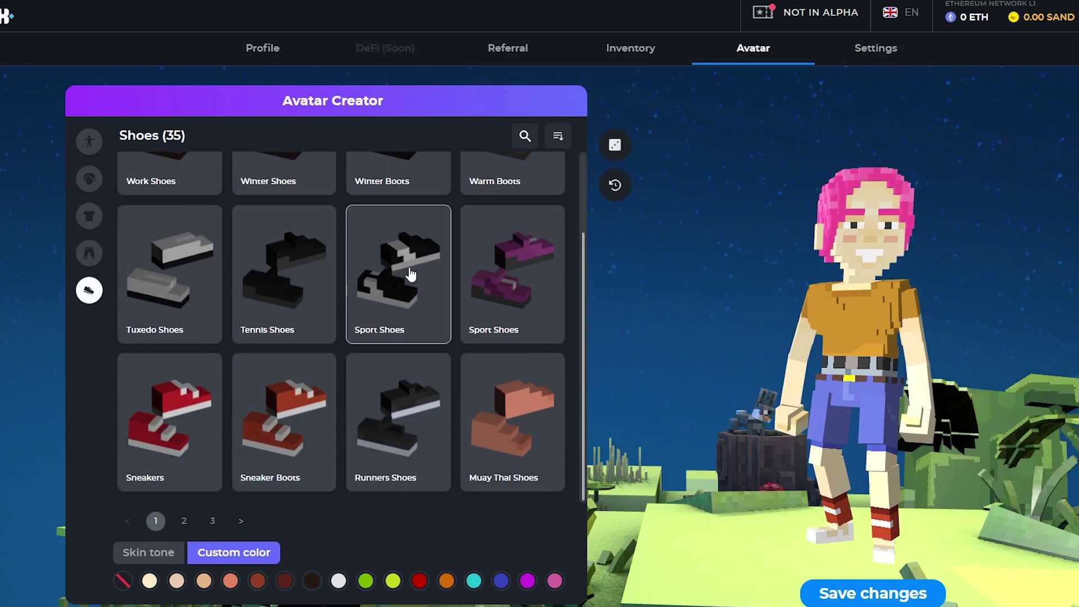
scroll(352, 369, down, 1)
scroll(393, 394, up, 1)
click(537, 290)
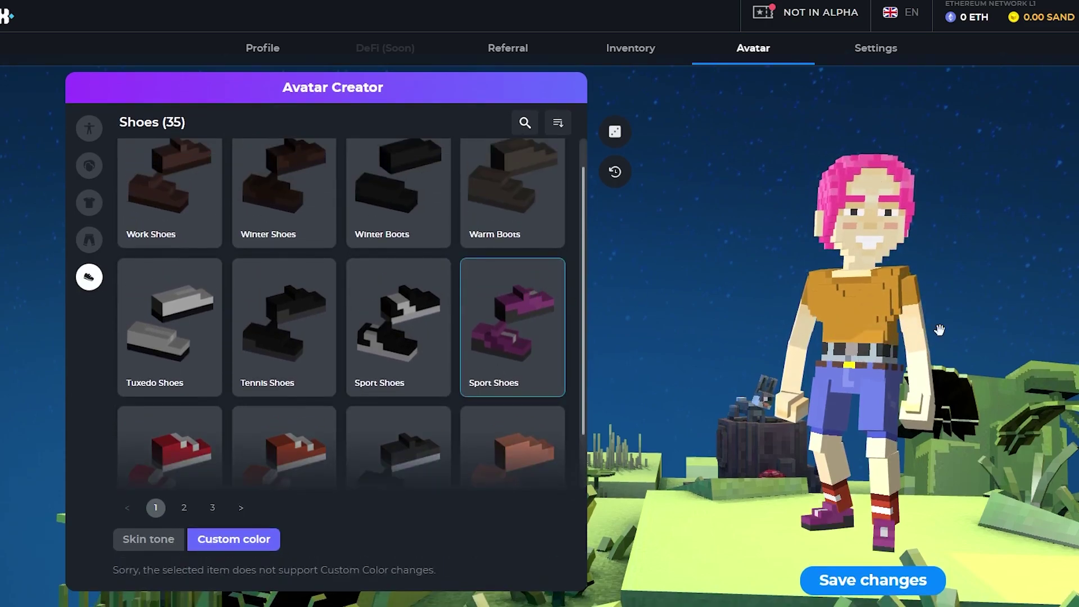
drag(939, 329, 676, 338)
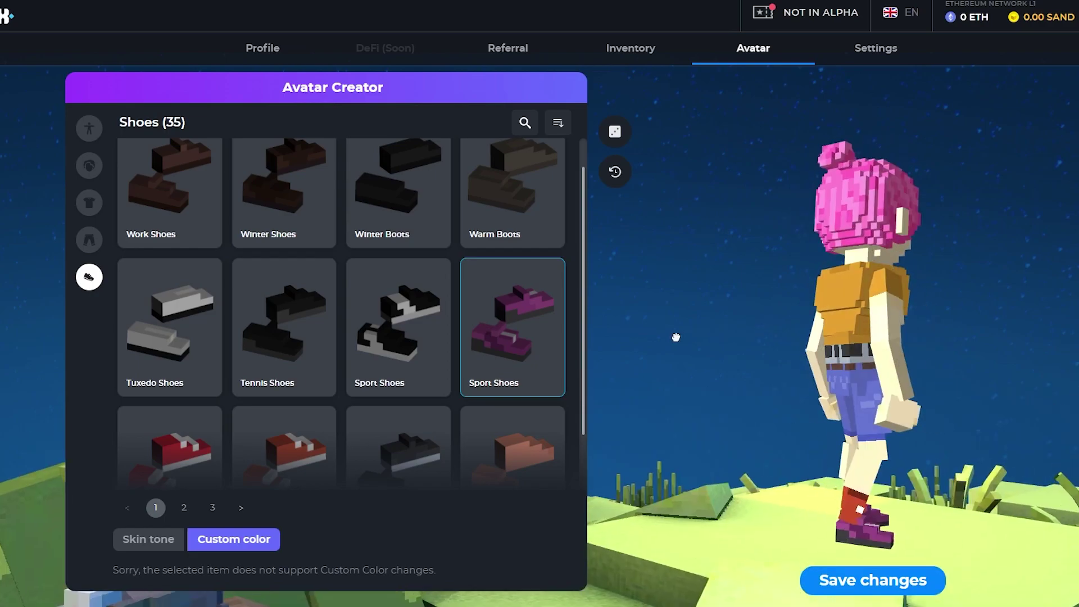
Step: Try the Tennis Shoes, then settle on the brown Work Shoes
scroll(398, 409, down, 1)
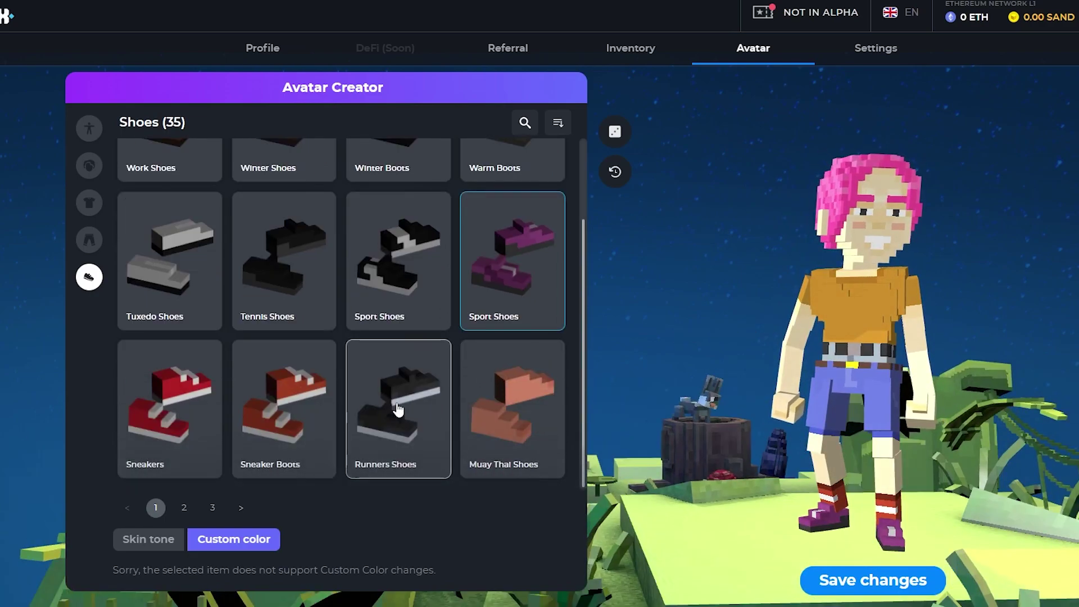
scroll(348, 409, up, 2)
click(300, 369)
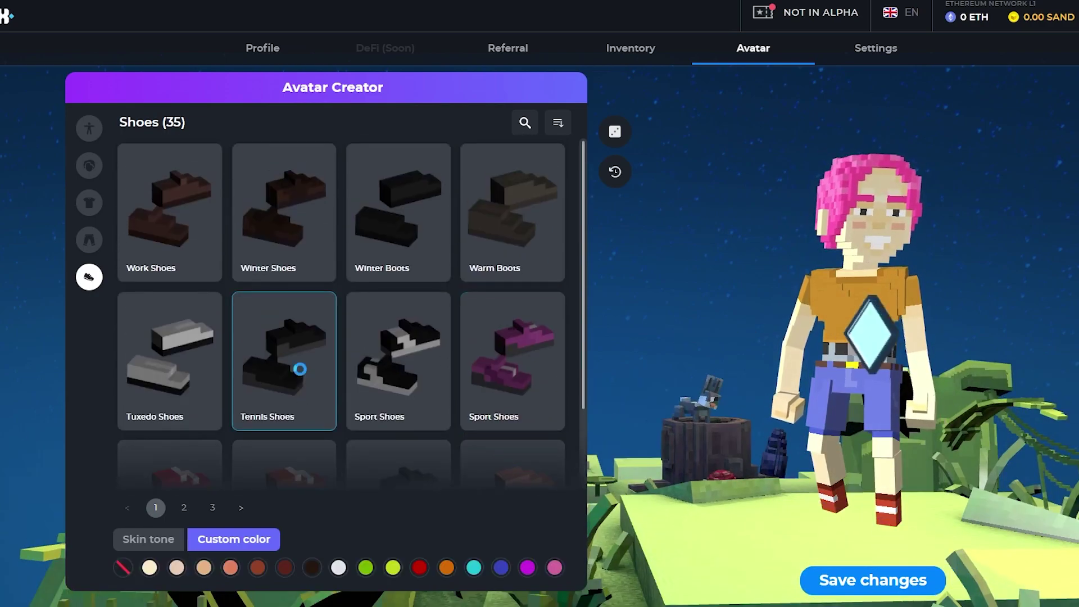
click(190, 248)
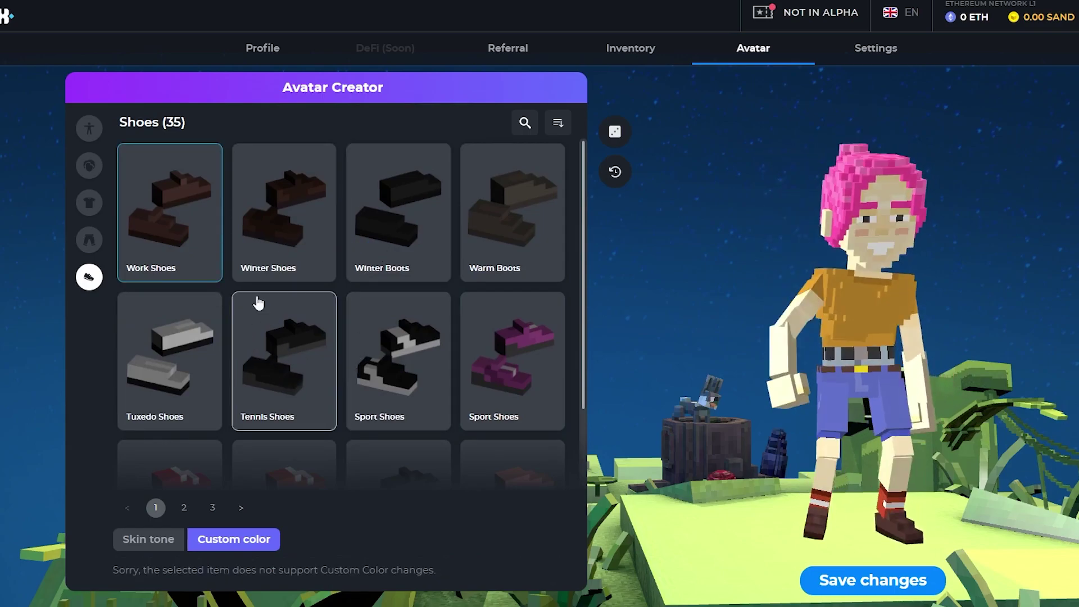
scroll(374, 458, down, 1)
scroll(338, 438, down, 2)
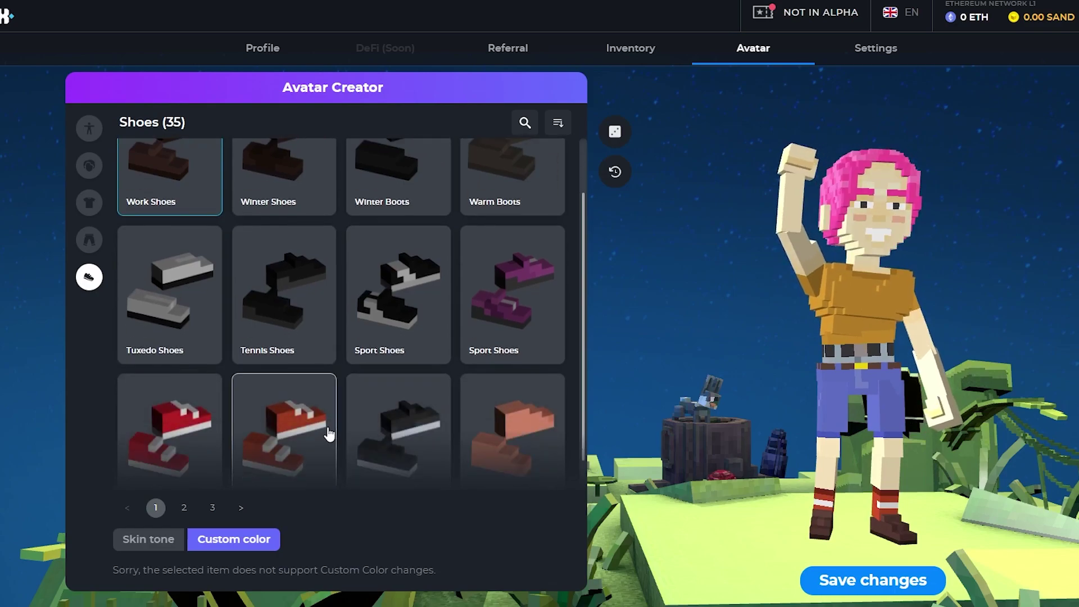
scroll(331, 433, up, 2)
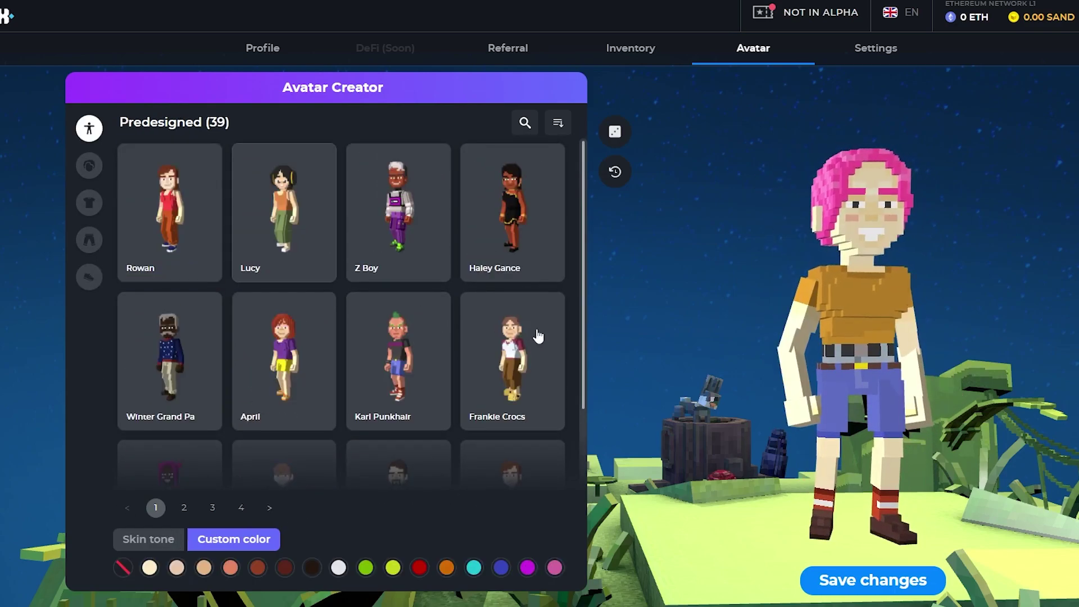
Step: Switch to the predesigned Lucy and try the Techno Cargo Pants on her
click(305, 252)
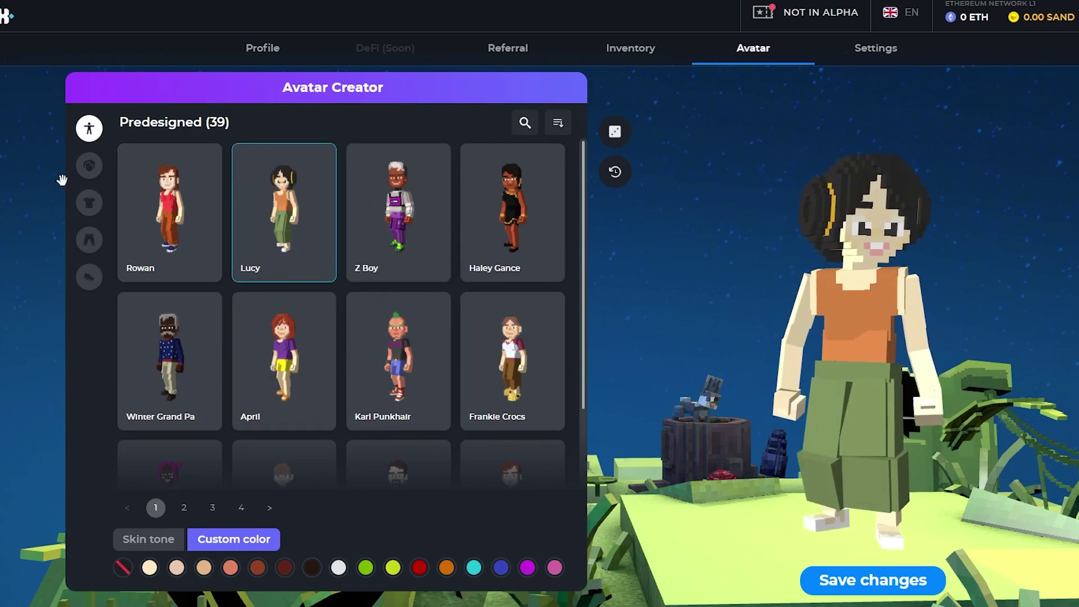
click(89, 240)
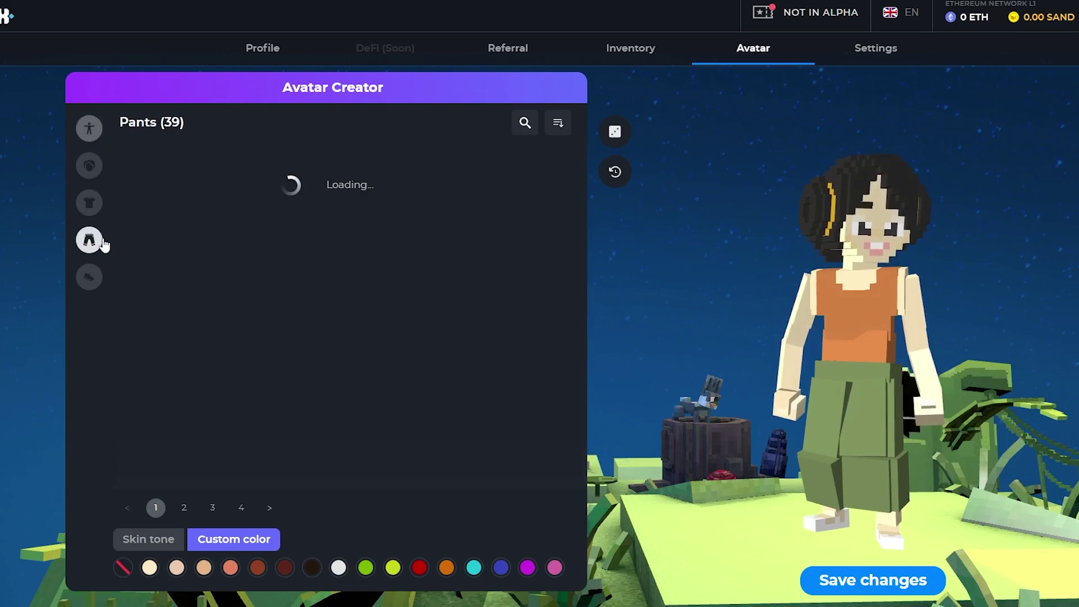
click(401, 361)
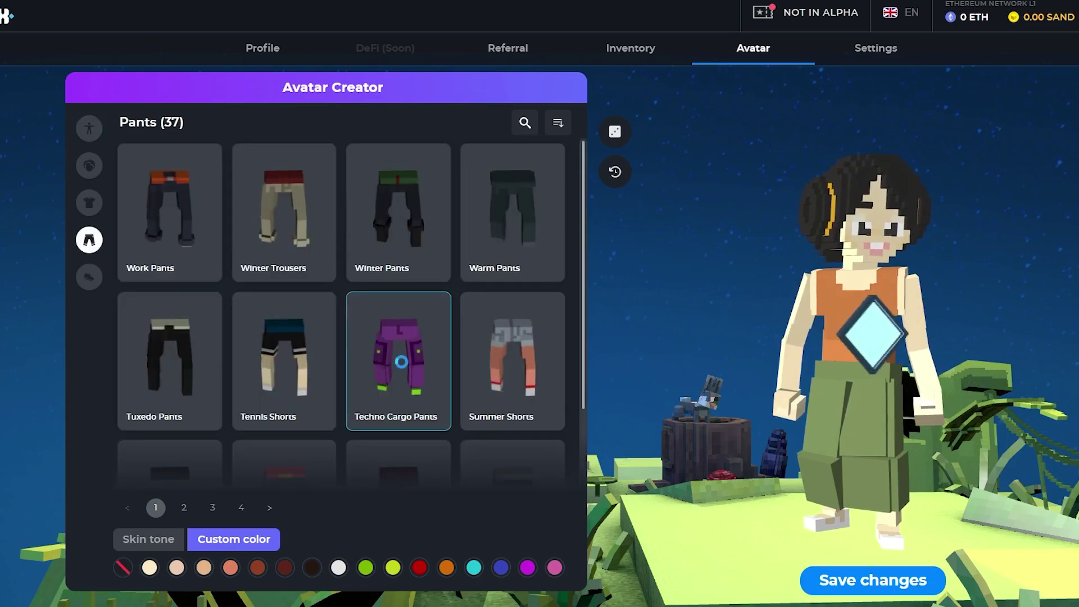
scroll(401, 361, down, 5)
scroll(319, 347, up, 2)
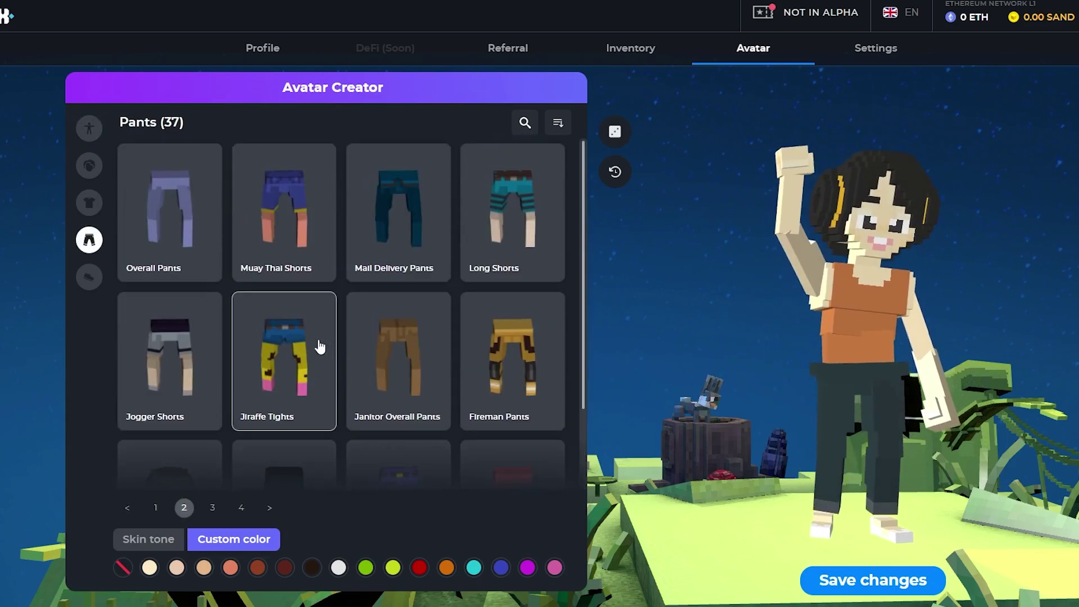
Step: Try the Mail Delivery Pants, then dress Lucy in Denim Shorts and view her from behind
click(412, 217)
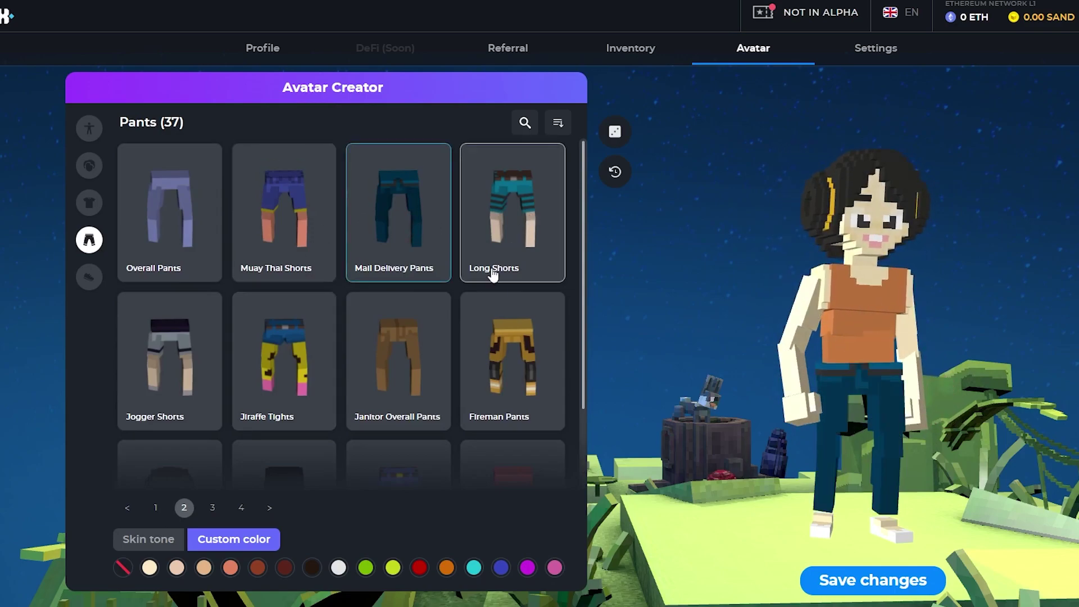
scroll(397, 391, down, 2)
click(396, 392)
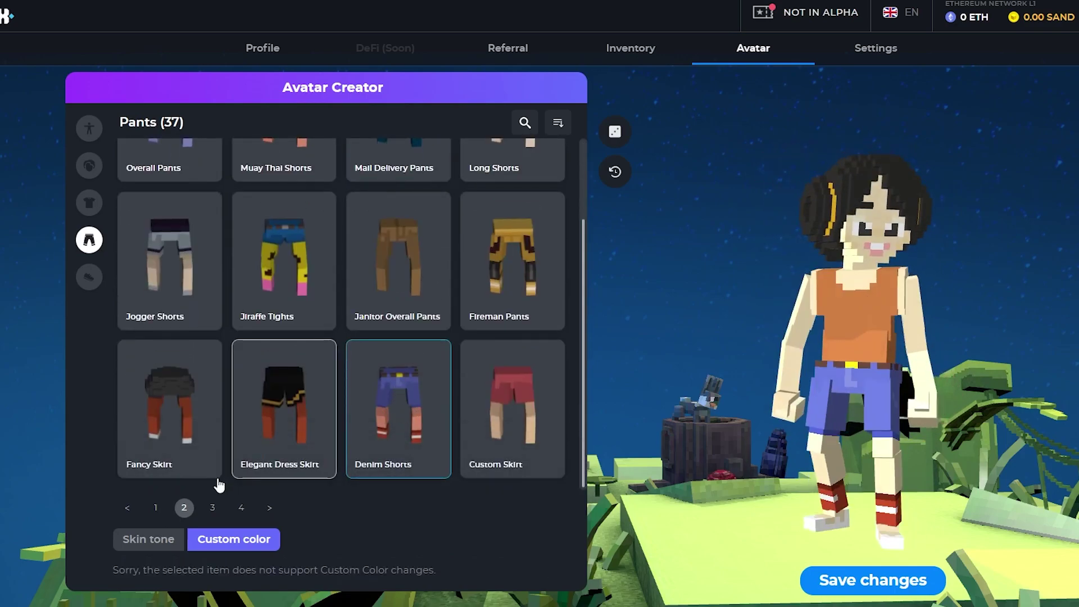
drag(703, 506, 794, 507)
drag(906, 433, 920, 327)
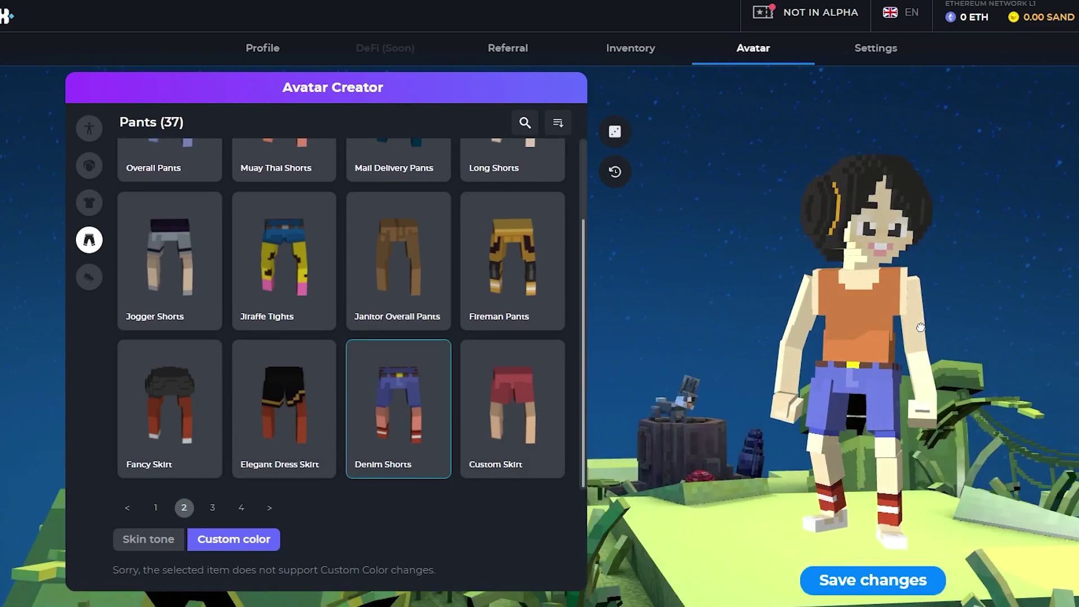
Step: Save the Lucy avatar, turning the preview to a side view and back to check it
click(875, 592)
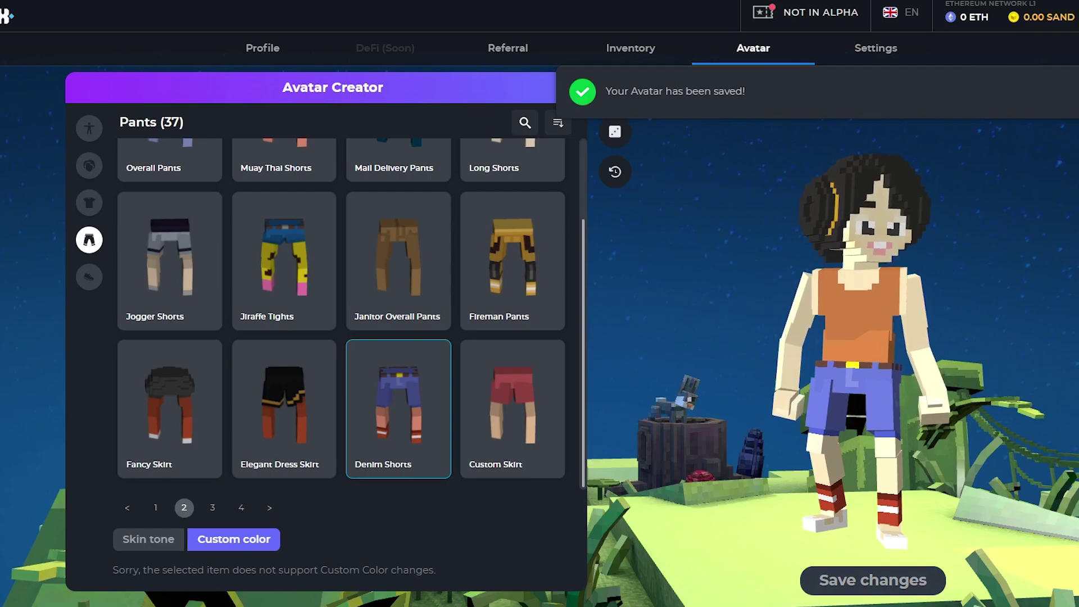
drag(884, 271, 989, 112)
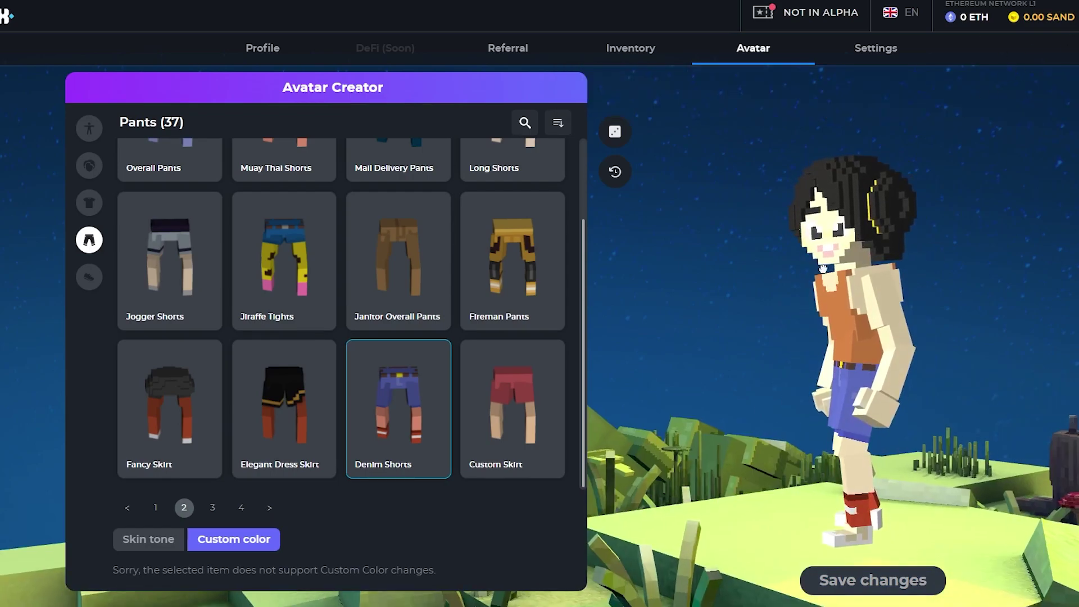
drag(823, 269, 900, 248)
scroll(572, 573, up, 1)
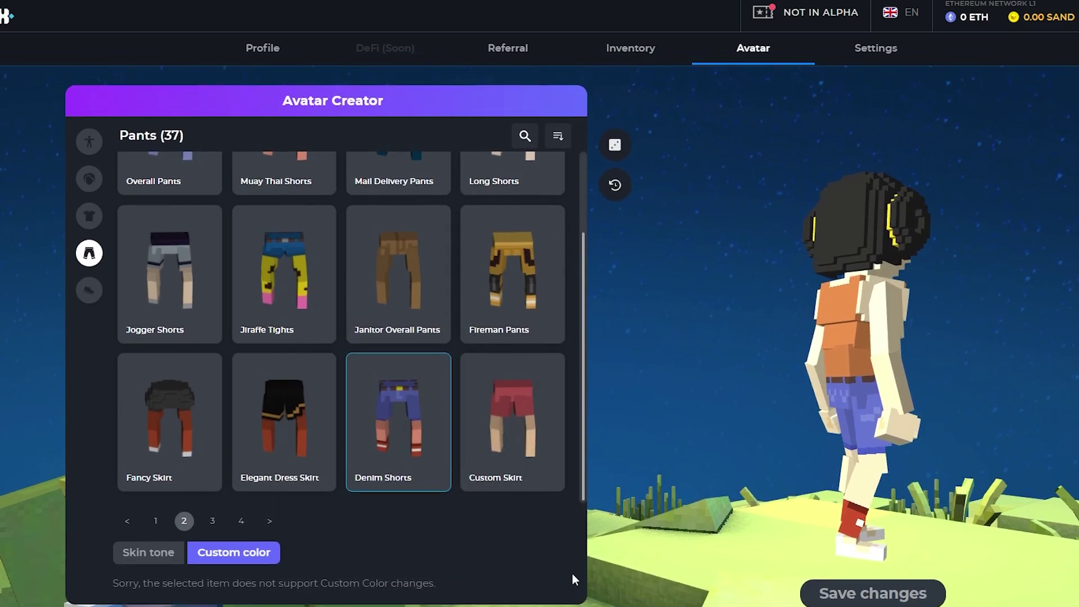
scroll(572, 579, down, 1)
scroll(618, 506, up, 1)
click(753, 47)
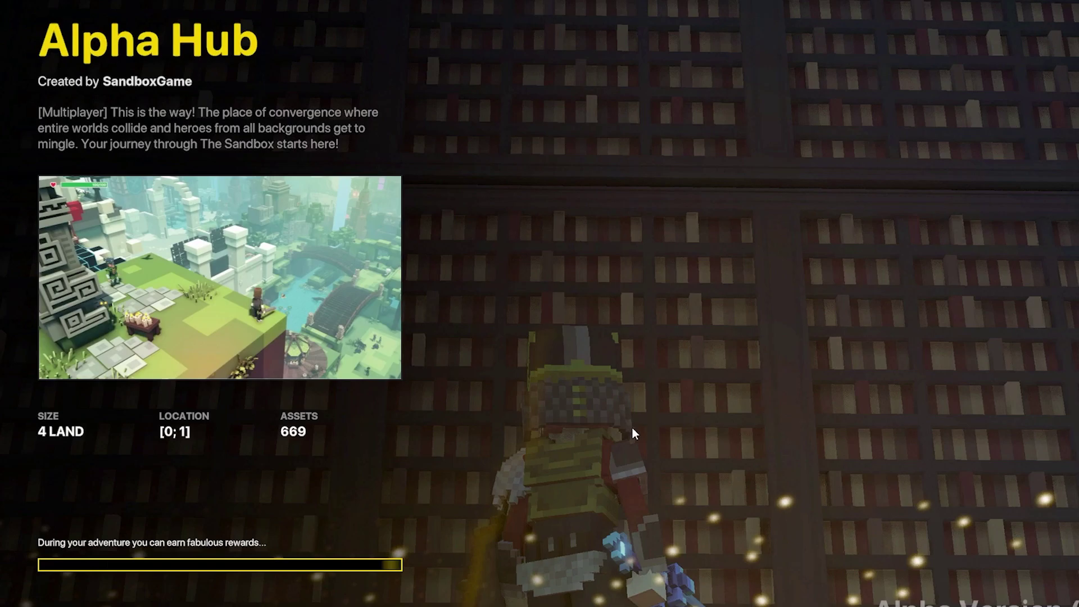
Step: Leave Alpha Hub loading and switch back to the browser's Inventory page
key(alt+Tab)
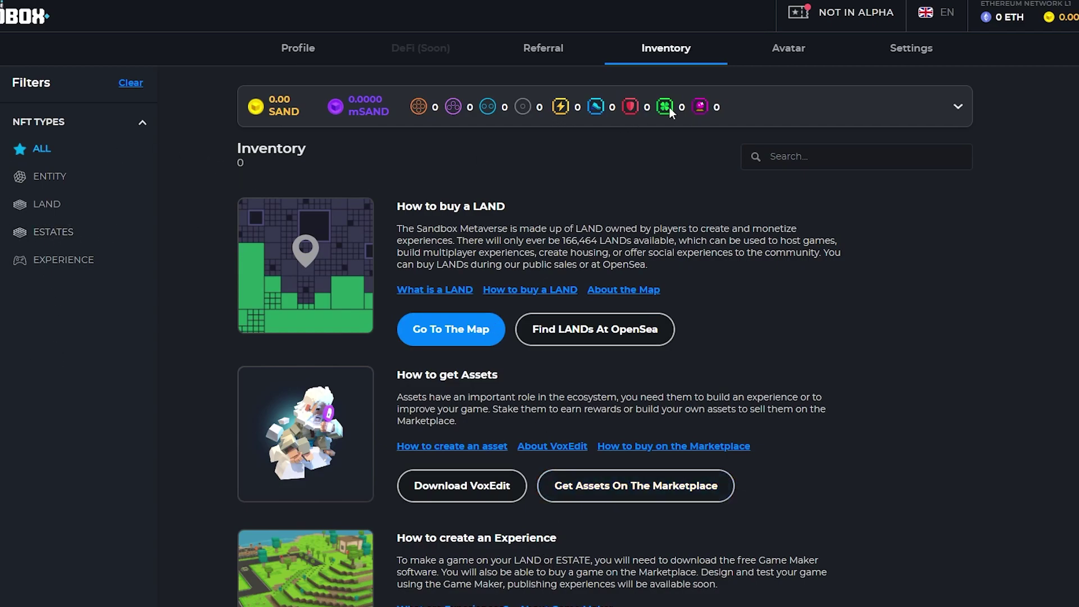
Step: Go back to the Avatar page to view the saved Lucy in orange top and Denim Shorts
click(794, 58)
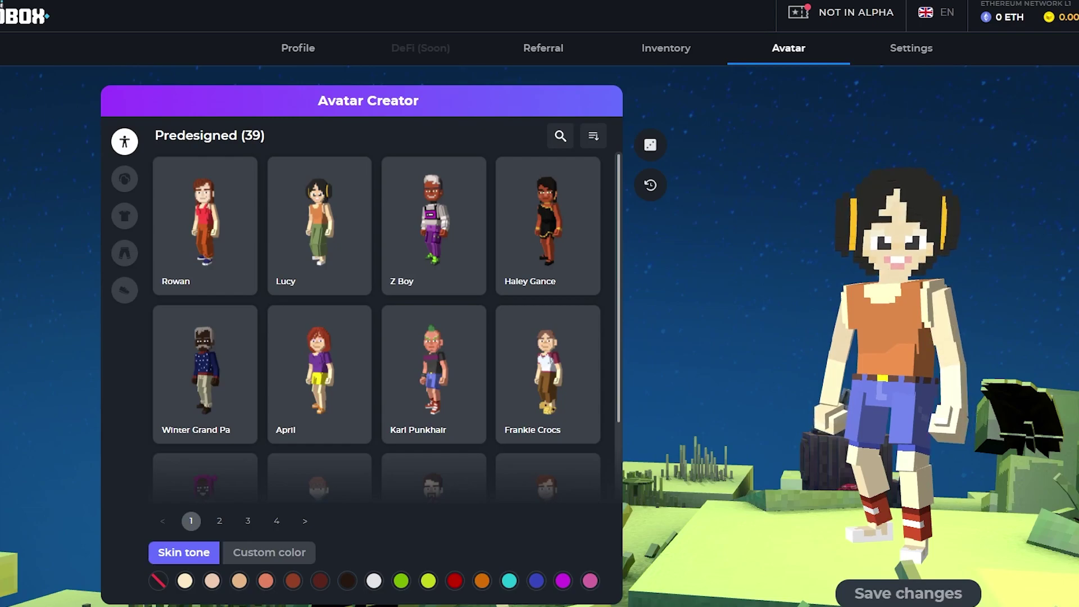
mouse_move(734, 606)
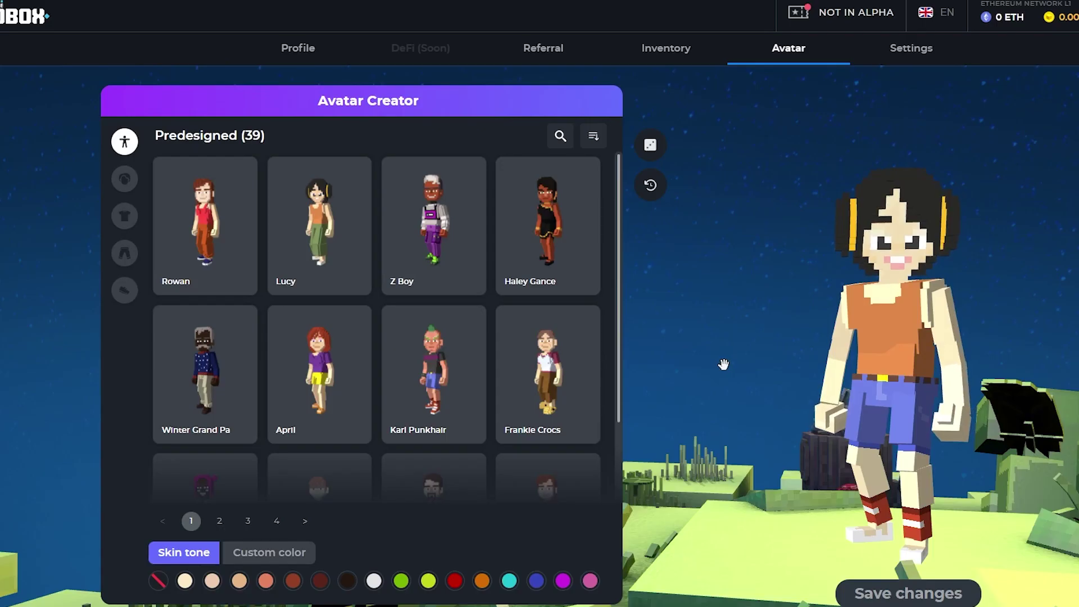